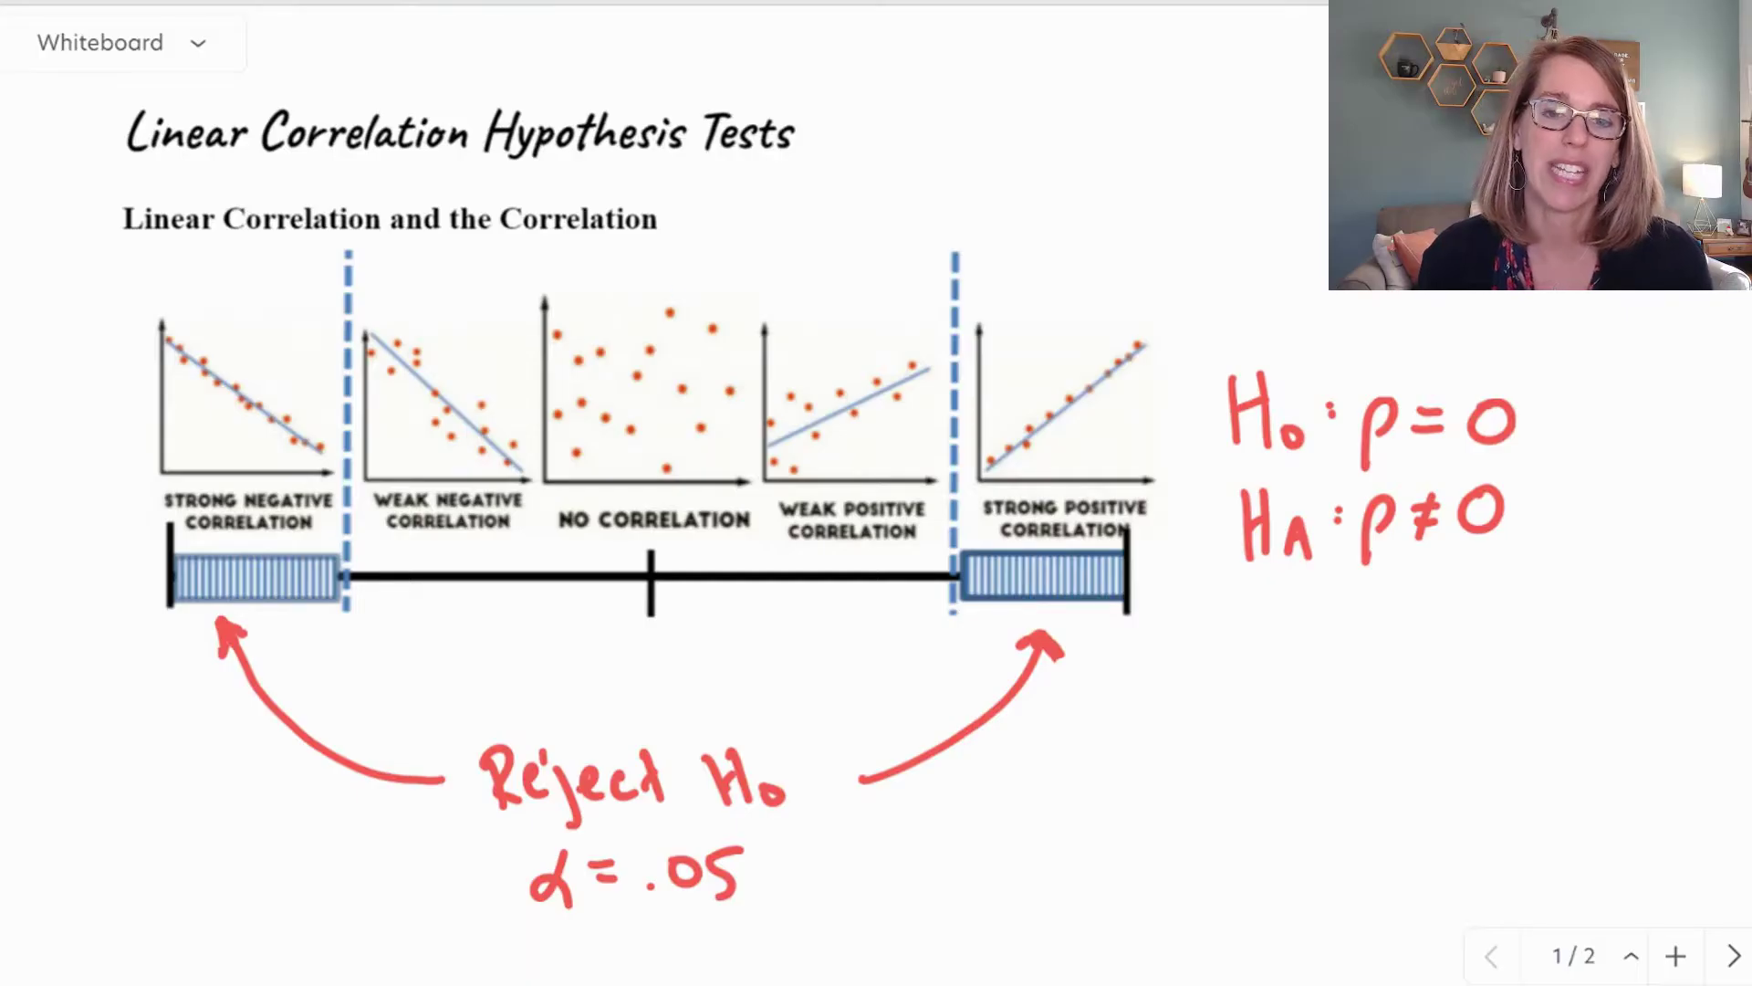
# Start a blue ellipse around the No Correlation scatter plot.
pyautogui.moveTo(675, 290)
pyautogui.mouseDown()
pyautogui.moveTo(511, 328)
pyautogui.moveTo(538, 580)
pyautogui.moveTo(805, 479)
pyautogui.moveTo(680, 290)
pyautogui.mouseUp()
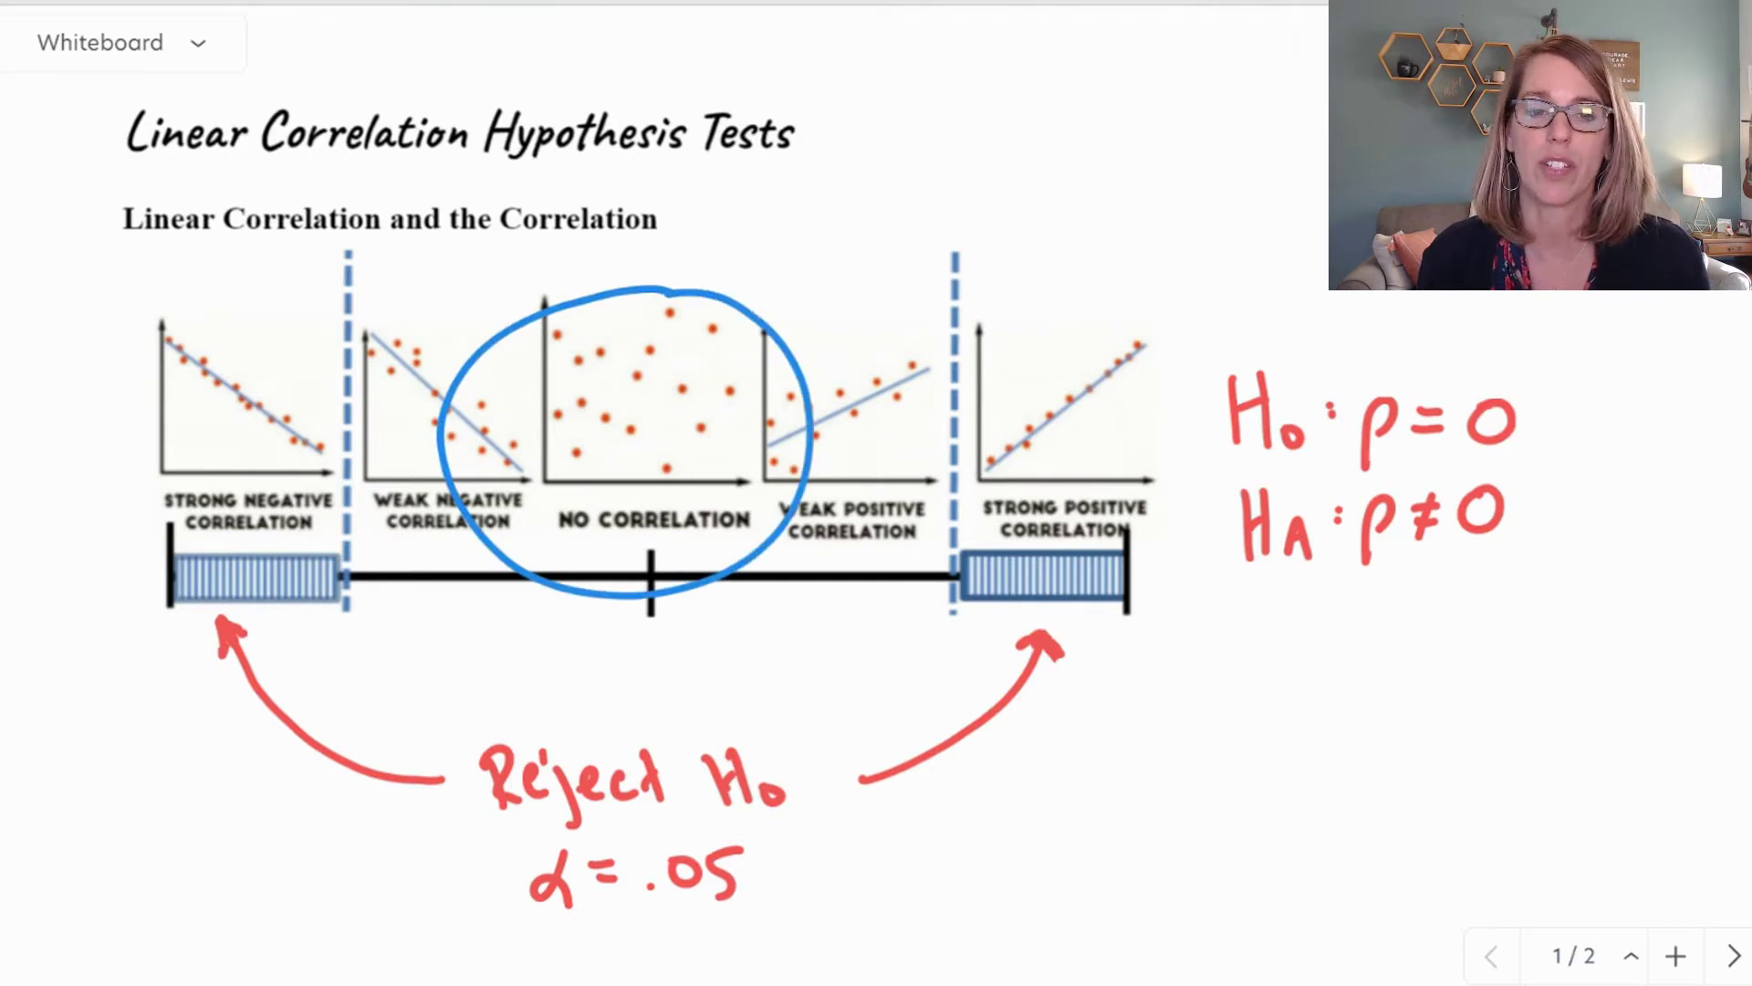
# Draw an arrow to the circled No Correlation plot and write r=0 under the number line's centre.
pyautogui.moveTo(807, 214)
pyautogui.mouseDown()
pyautogui.moveTo(728, 277)
pyautogui.moveTo(737, 228)
pyautogui.moveTo(762, 273)
pyautogui.mouseUp()
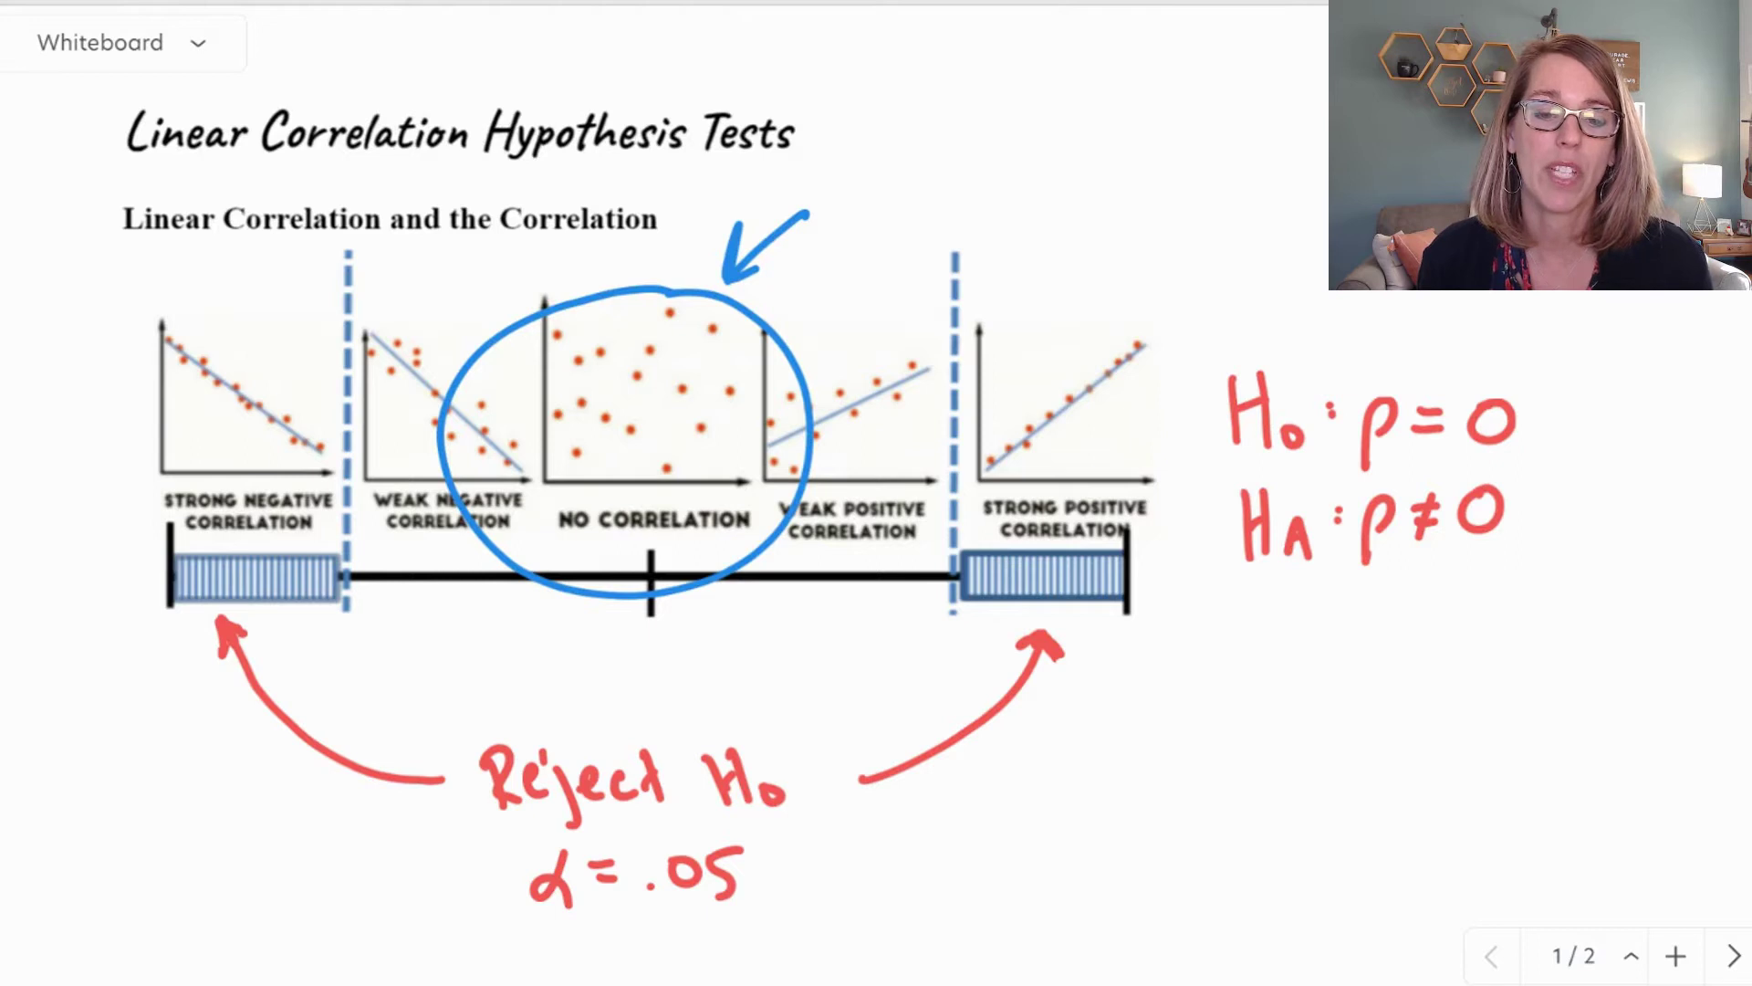
pyautogui.moveTo(659, 640)
pyautogui.mouseDown()
pyautogui.moveTo(628, 658)
pyautogui.moveTo(659, 663)
pyautogui.moveTo(664, 646)
pyautogui.moveTo(555, 656)
pyautogui.moveTo(560, 670)
pyautogui.moveTo(602, 643)
pyautogui.mouseUp()
pyautogui.moveTo(582, 666); pyautogui.dragTo(607, 655)
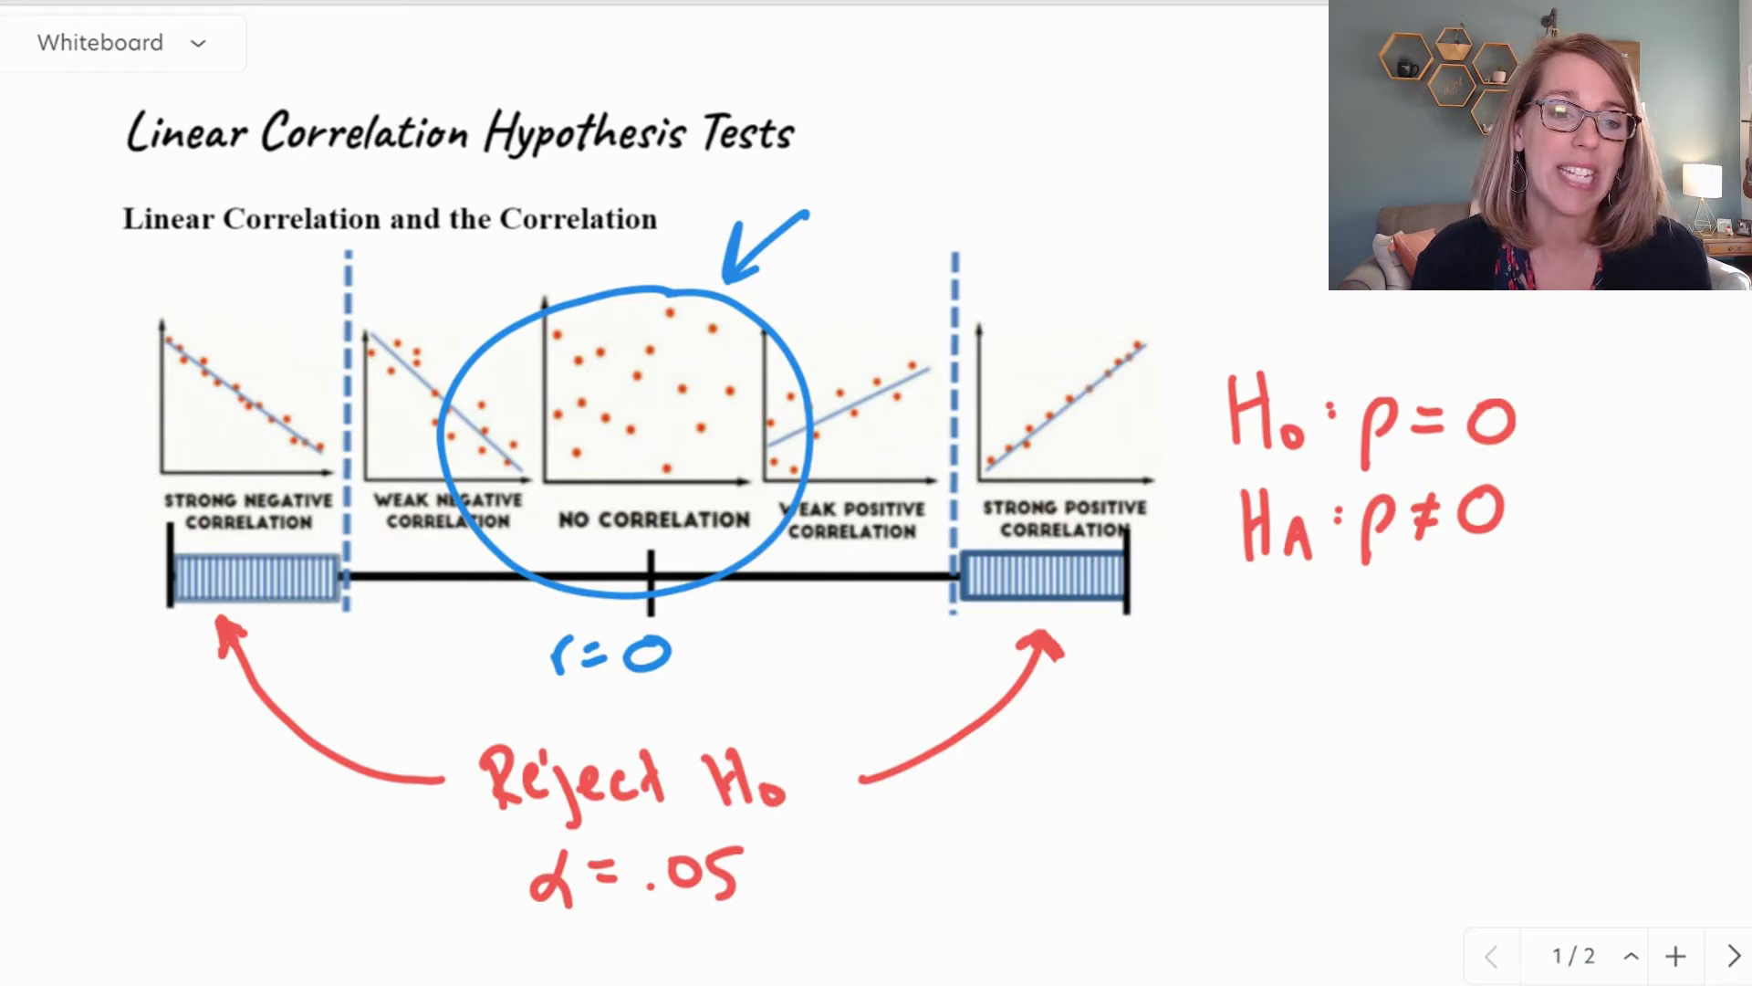
# Circle the Strong Negative and Strong Positive plots and mark -1 and 1 under the line's ends.
pyautogui.moveTo(283, 334)
pyautogui.mouseDown()
pyautogui.moveTo(224, 315)
pyautogui.moveTo(127, 351)
pyautogui.moveTo(129, 441)
pyautogui.moveTo(162, 473)
pyautogui.moveTo(264, 501)
pyautogui.moveTo(338, 439)
pyautogui.moveTo(288, 335)
pyautogui.moveTo(247, 323)
pyautogui.mouseUp()
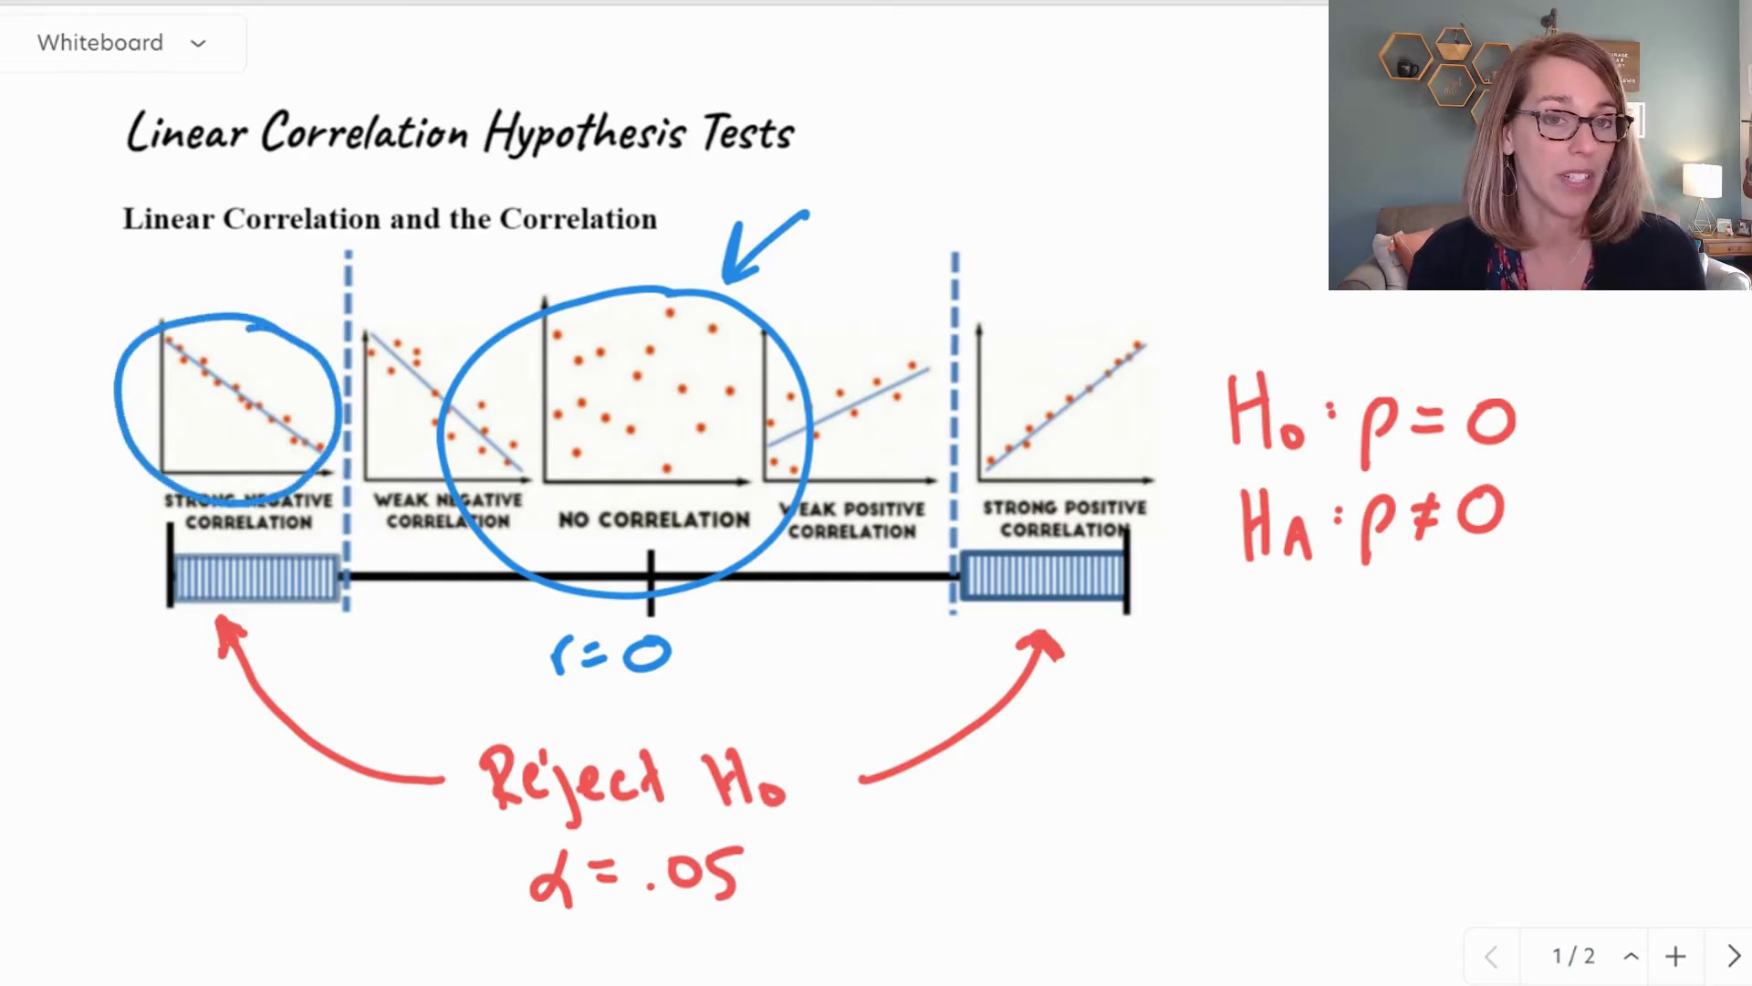
pyautogui.moveTo(132, 665); pyautogui.dragTo(156, 658)
pyautogui.moveTo(165, 643); pyautogui.dragTo(179, 675)
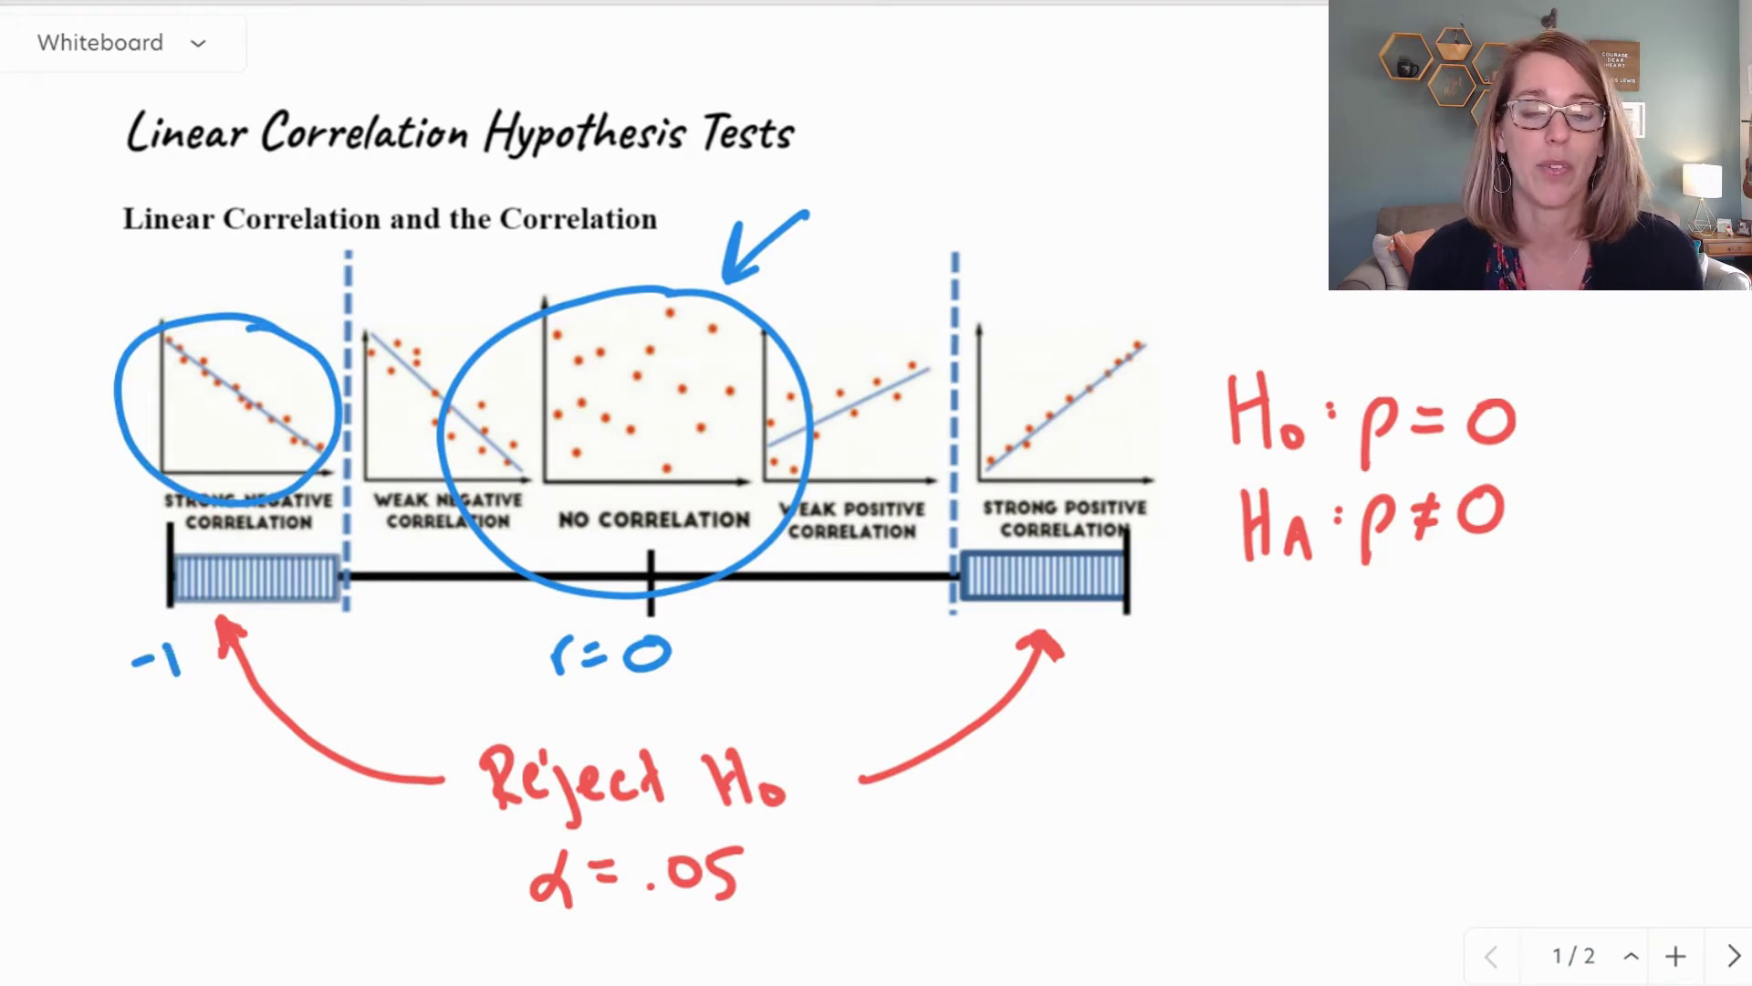
pyautogui.moveTo(1155, 334)
pyautogui.mouseDown()
pyautogui.moveTo(1072, 323)
pyautogui.moveTo(997, 366)
pyautogui.moveTo(987, 439)
pyautogui.moveTo(1095, 465)
pyautogui.moveTo(1154, 407)
pyautogui.moveTo(1108, 325)
pyautogui.mouseUp()
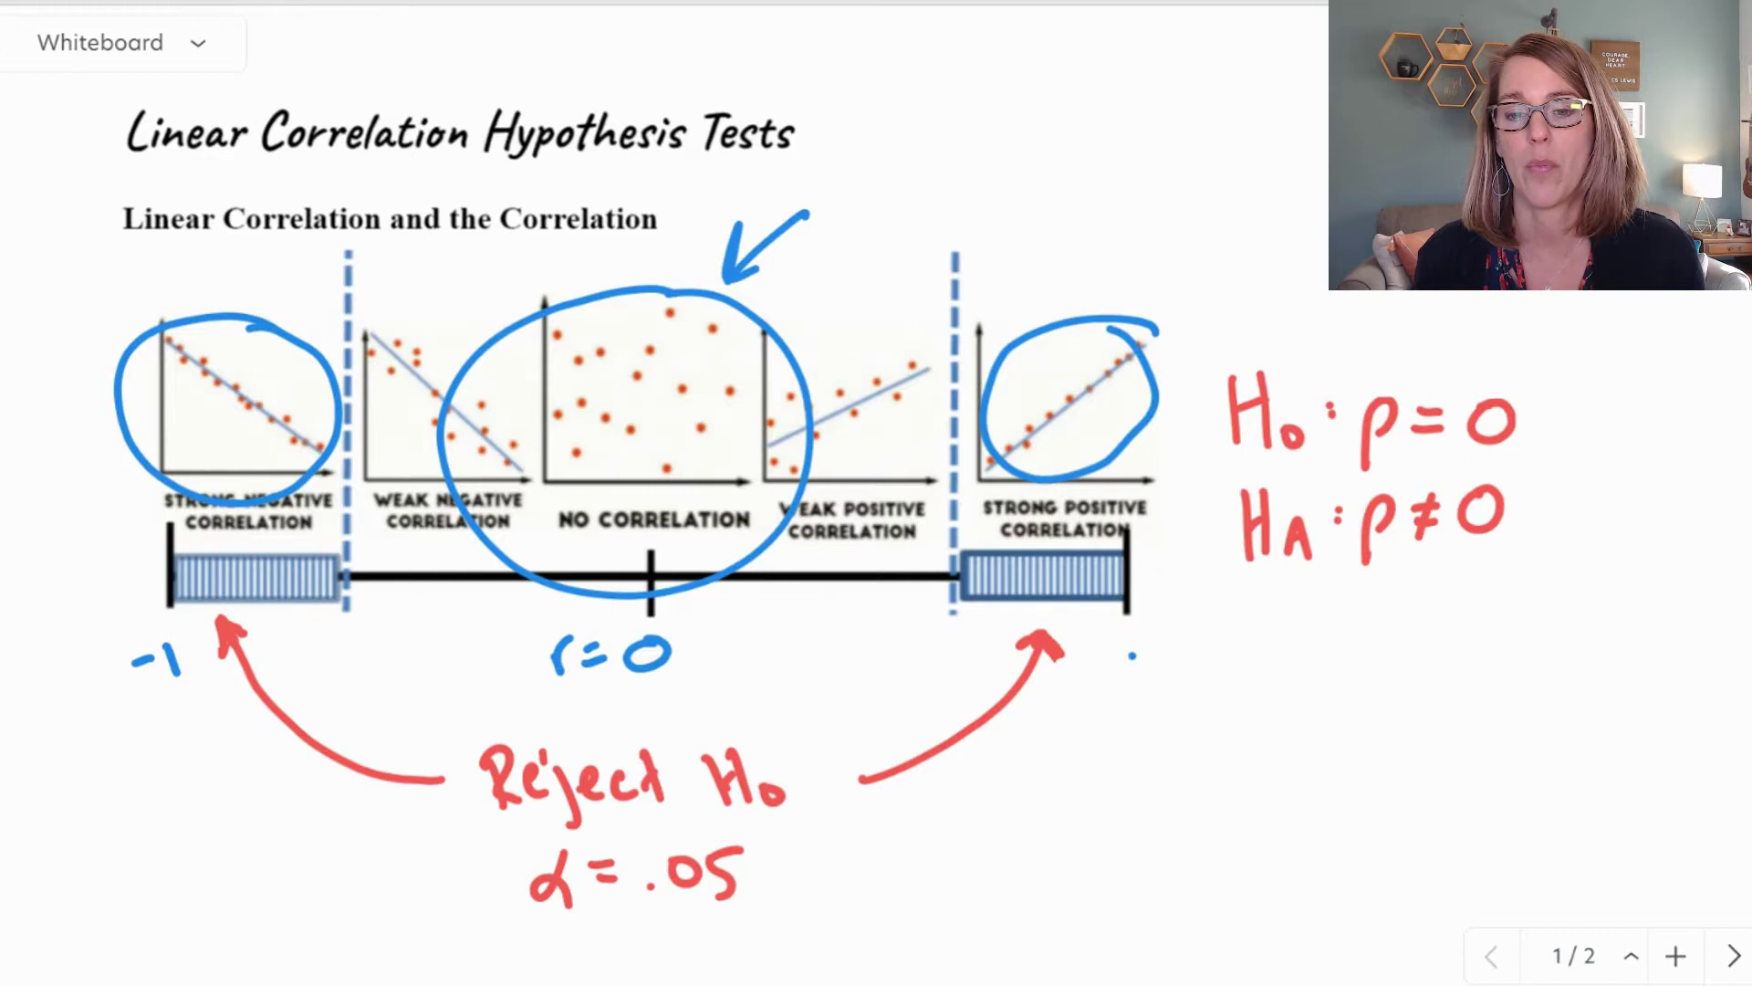
pyautogui.moveTo(1132, 655); pyautogui.dragTo(1135, 679)
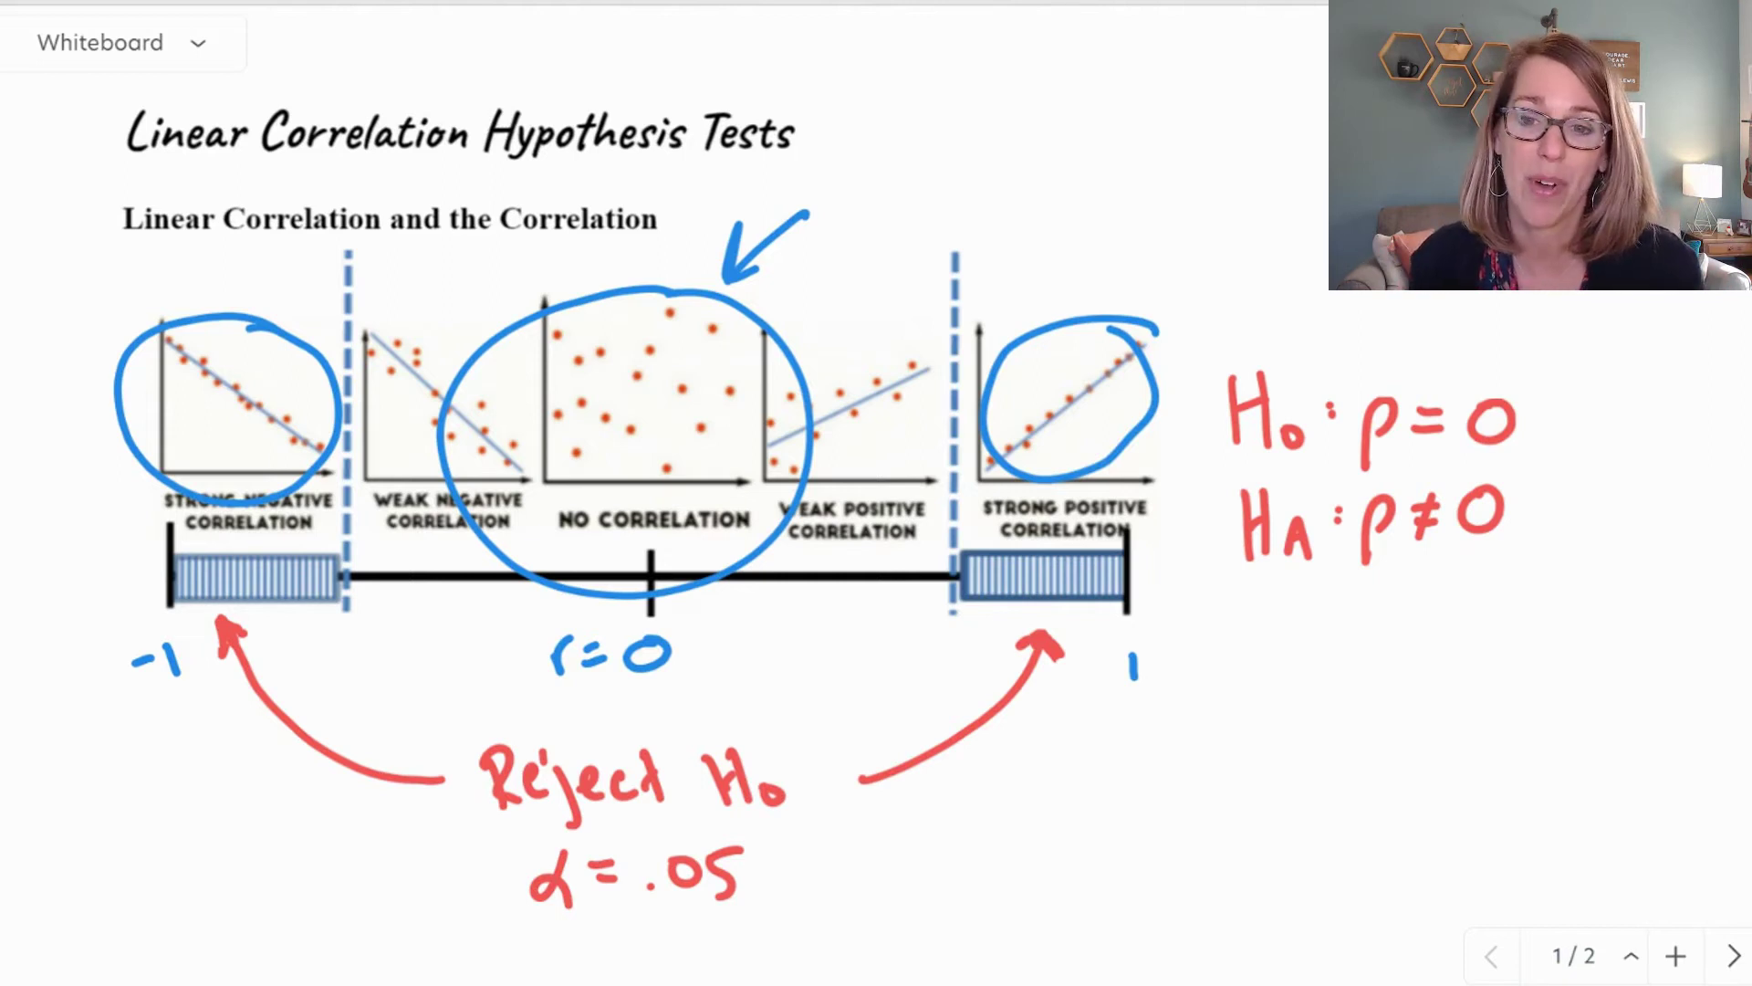
# Draw an arrow pointing at H0 and begin noting that it means no correlation.
pyautogui.moveTo(1291, 246); pyautogui.dragTo(1323, 363)
pyautogui.moveTo(1294, 330)
pyautogui.mouseDown()
pyautogui.moveTo(1312, 353)
pyautogui.moveTo(1351, 335)
pyautogui.mouseUp()
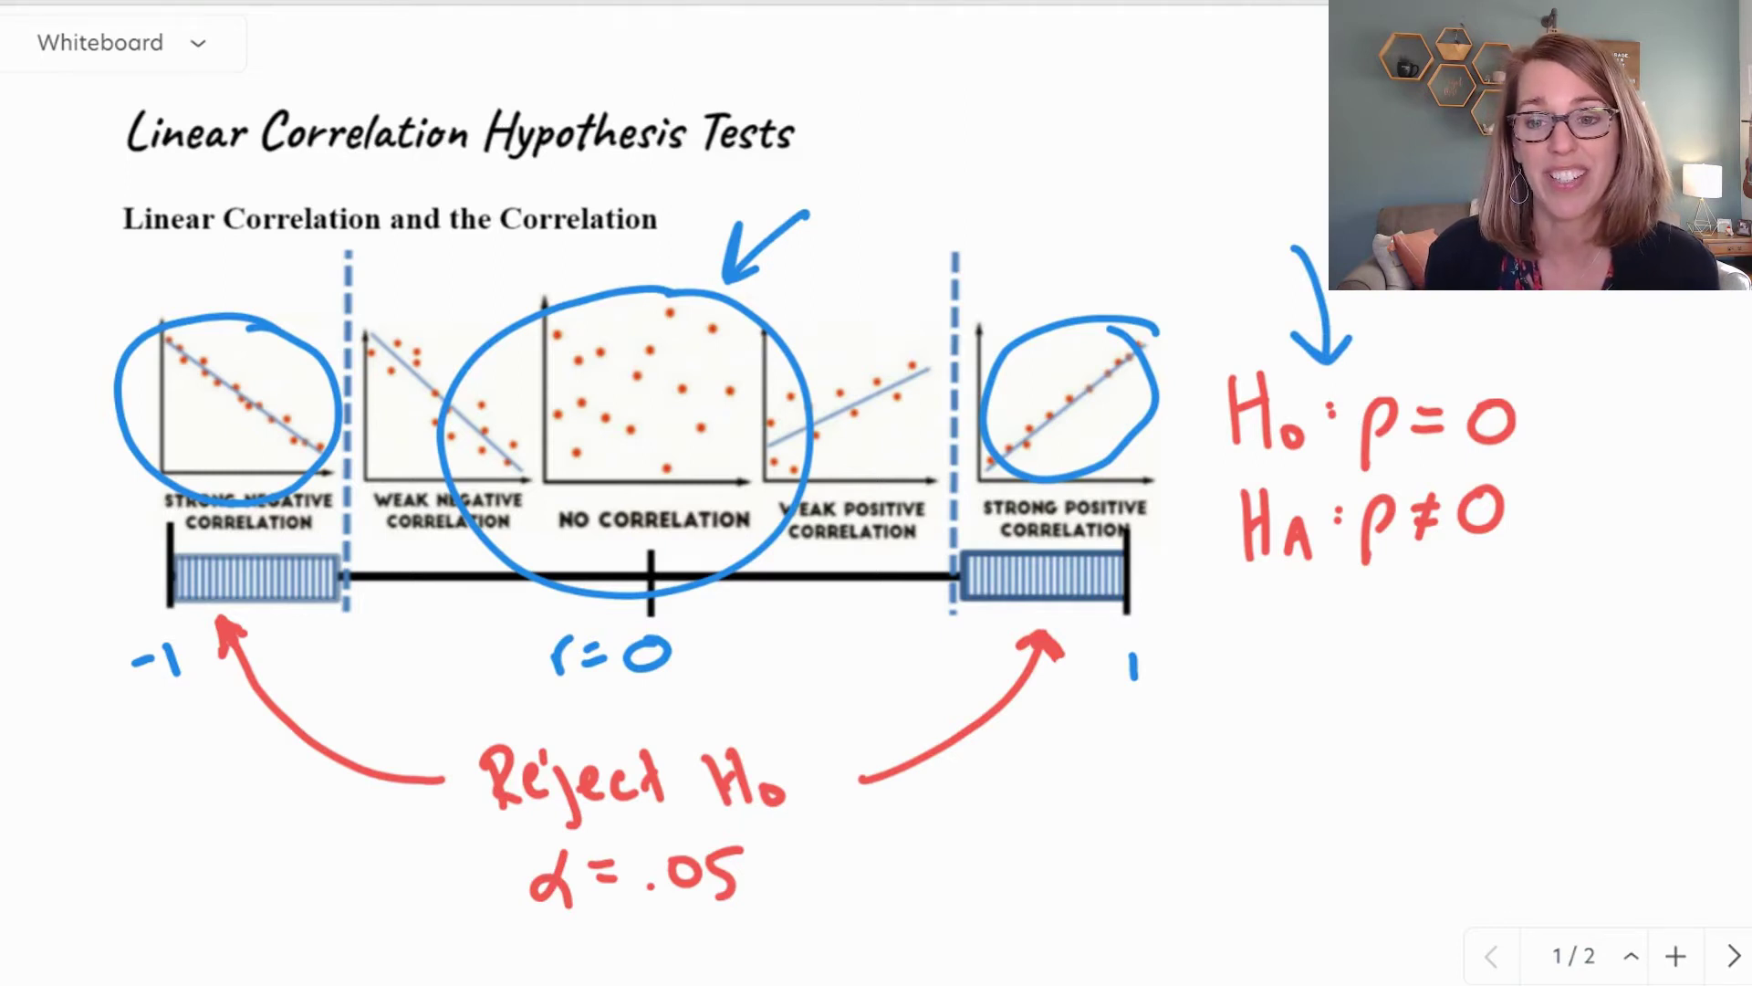
pyautogui.moveTo(1550, 443)
pyautogui.mouseDown()
pyautogui.moveTo(1577, 406)
pyautogui.moveTo(1605, 427)
pyautogui.moveTo(1647, 420)
pyautogui.moveTo(1653, 440)
pyautogui.moveTo(1670, 440)
pyautogui.moveTo(1664, 425)
pyautogui.moveTo(1693, 443)
pyautogui.moveTo(1734, 440)
pyautogui.mouseUp()
# Finish 'No corr.' beside H0 and write 'Sig. corr.' under HA.
pyautogui.click(1648, 421)
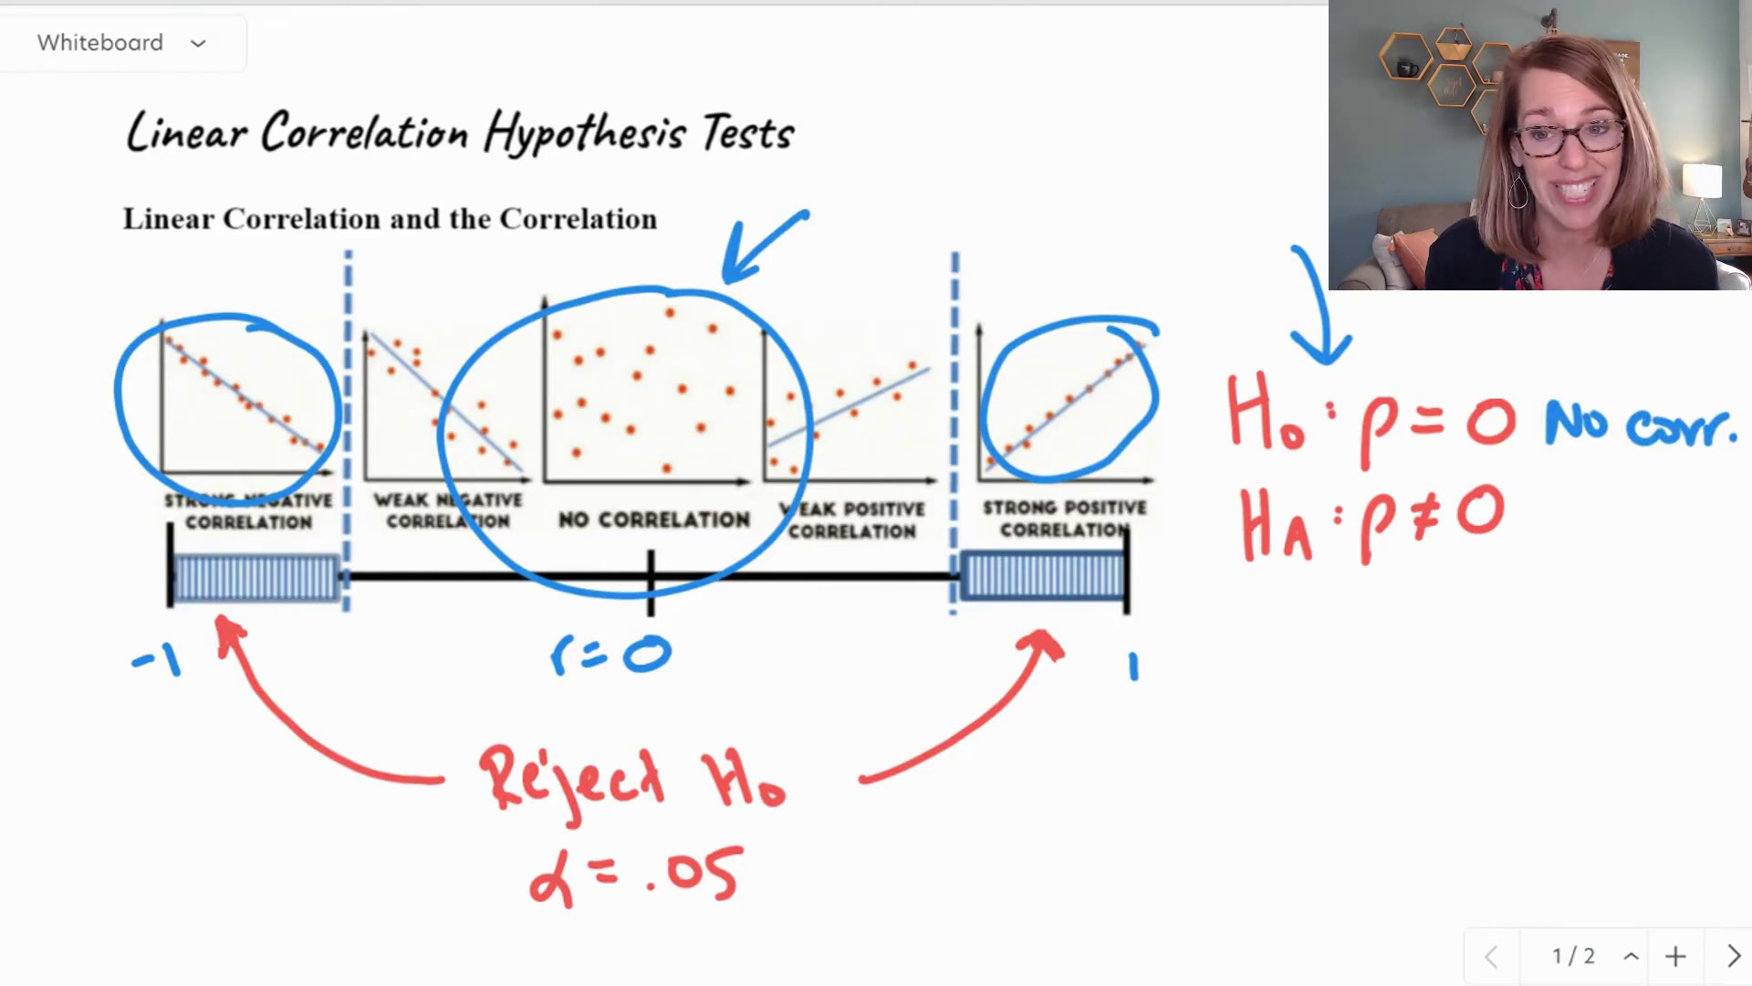
pyautogui.moveTo(1488, 560)
pyautogui.mouseDown()
pyautogui.moveTo(1504, 576)
pyautogui.moveTo(1529, 590)
pyautogui.moveTo(1525, 631)
pyautogui.mouseUp()
pyautogui.click(1503, 568)
pyautogui.click(1552, 599)
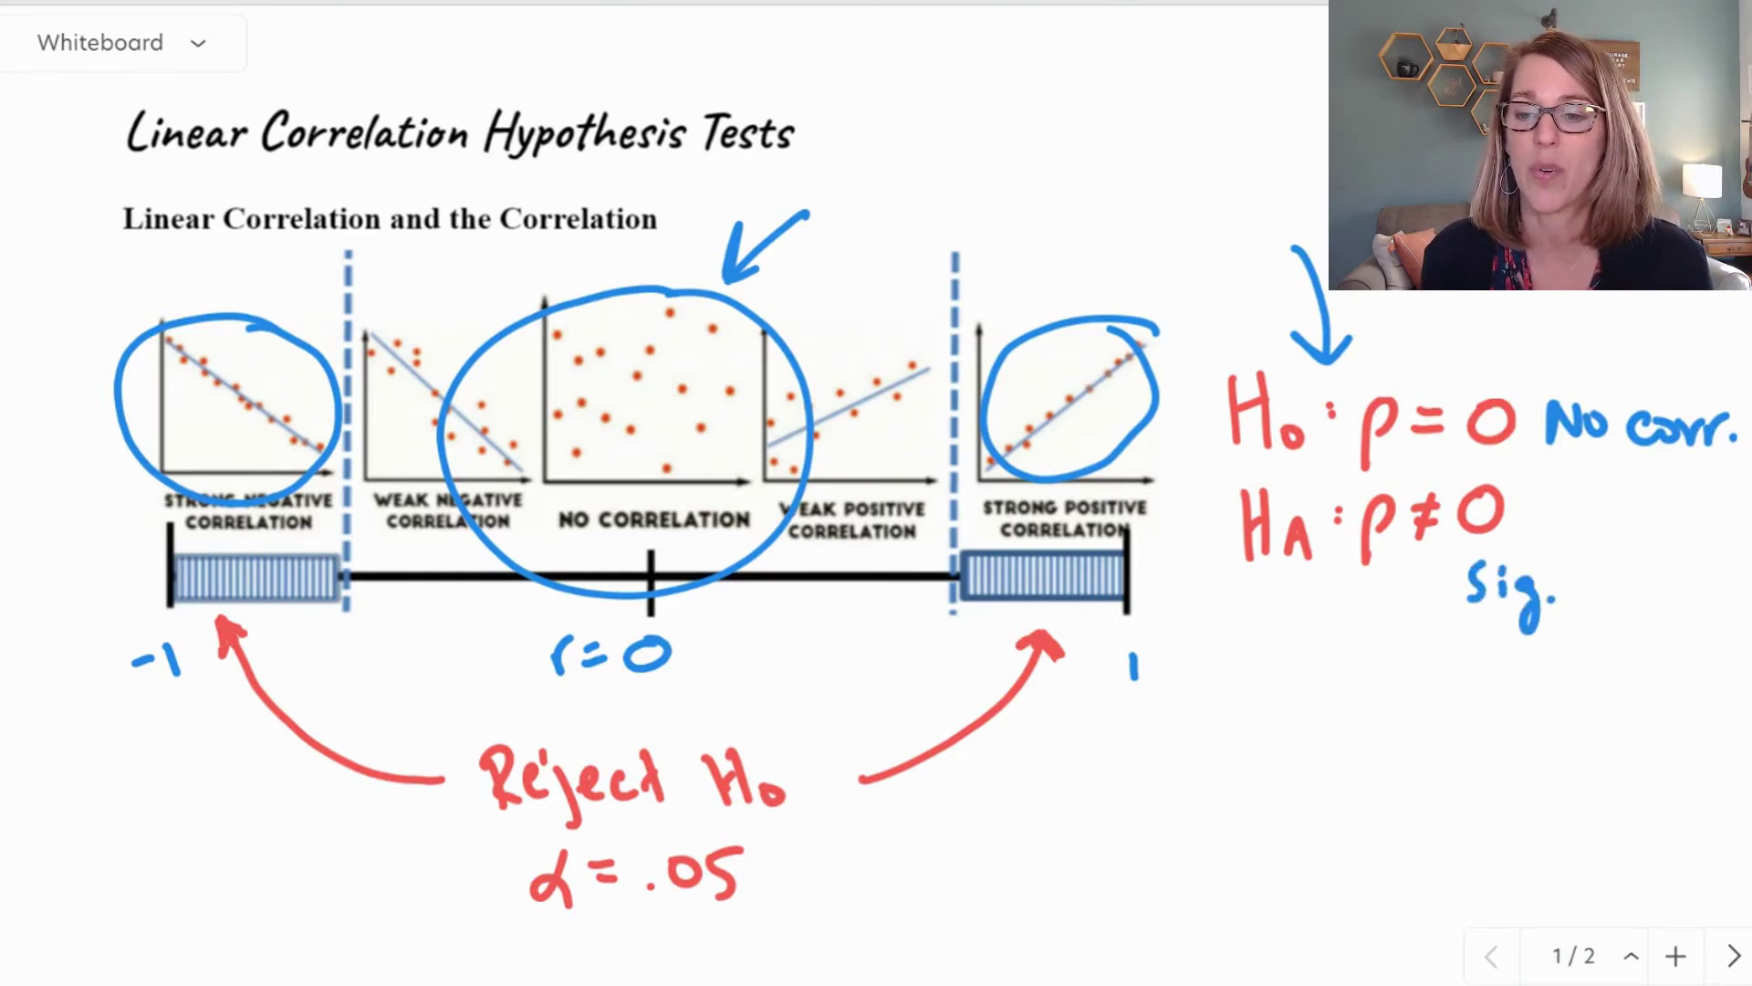
pyautogui.moveTo(1593, 580)
pyautogui.mouseDown()
pyautogui.moveTo(1580, 591)
pyautogui.moveTo(1607, 604)
pyautogui.mouseUp()
pyautogui.moveTo(1611, 584)
pyautogui.mouseDown()
pyautogui.moveTo(1646, 605)
pyautogui.moveTo(1660, 577)
pyautogui.mouseUp()
pyautogui.moveTo(1651, 595); pyautogui.dragTo(1670, 575)
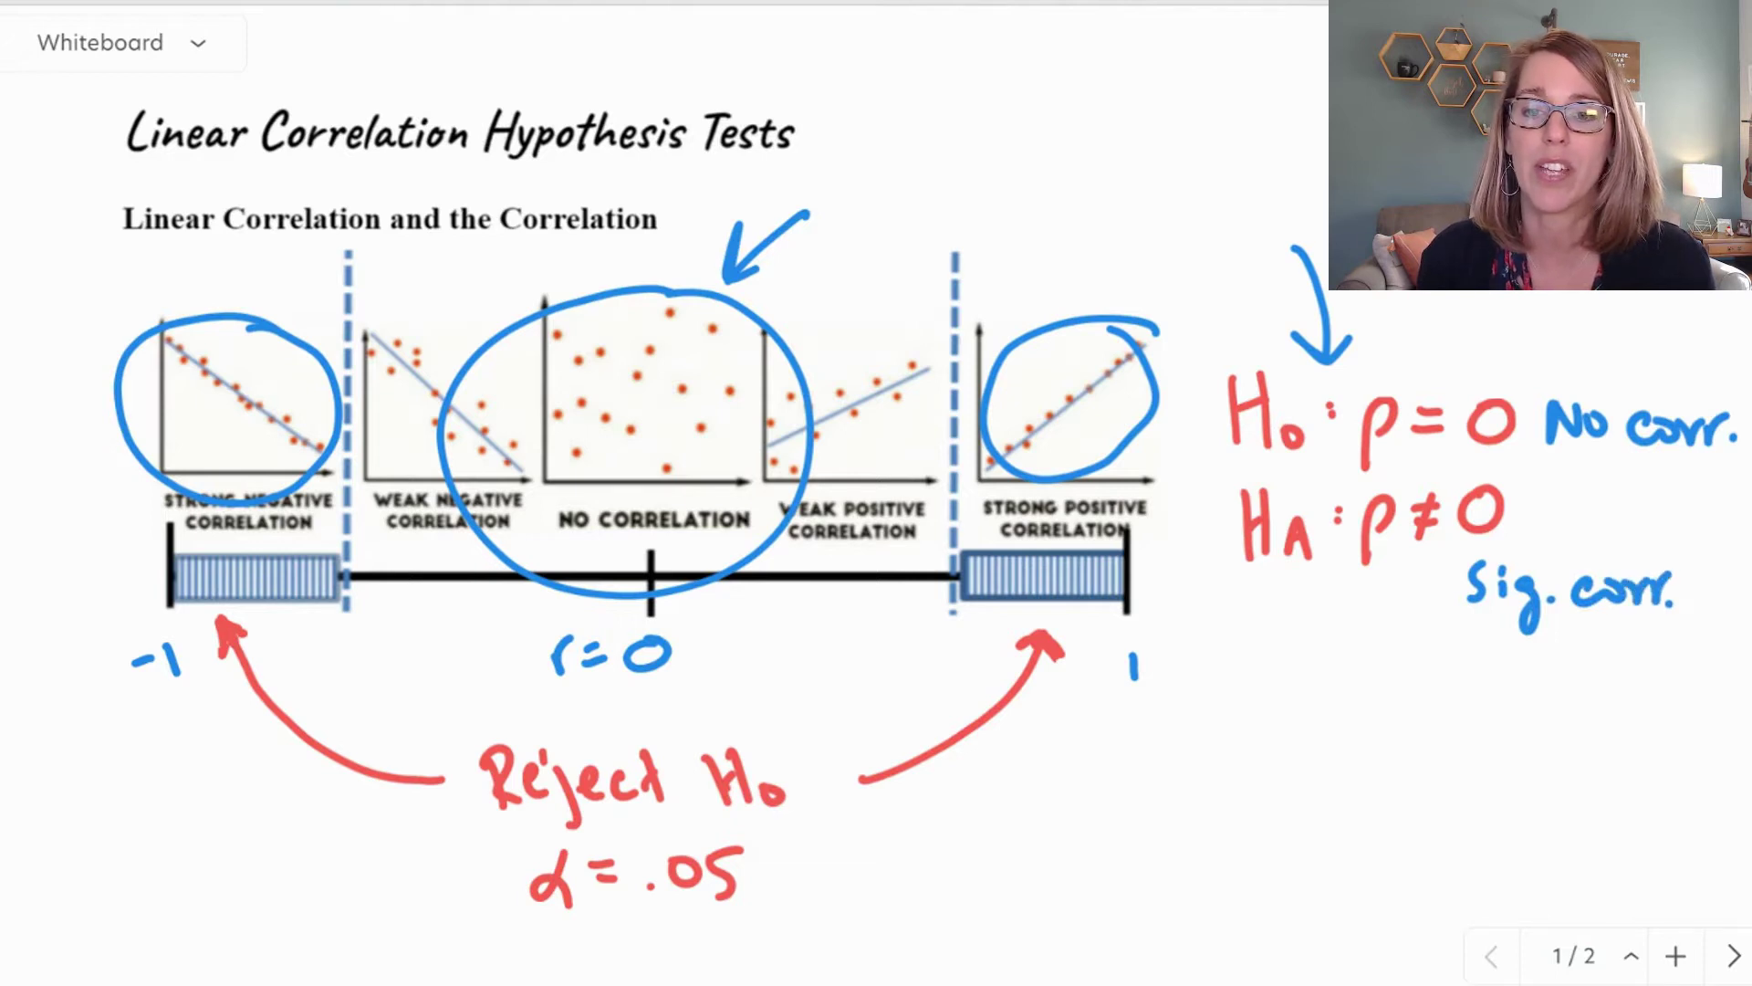
# Add a handwritten note above the arrow.
pyautogui.moveTo(1180, 195); pyautogui.dragTo(1193, 205)
pyautogui.moveTo(1211, 215); pyautogui.dragTo(1226, 206)
pyautogui.moveTo(1241, 193); pyautogui.dragTo(1239, 234)
pyautogui.moveTo(1240, 219)
pyautogui.mouseDown()
pyautogui.moveTo(1268, 230)
pyautogui.moveTo(1322, 192)
pyautogui.mouseUp()
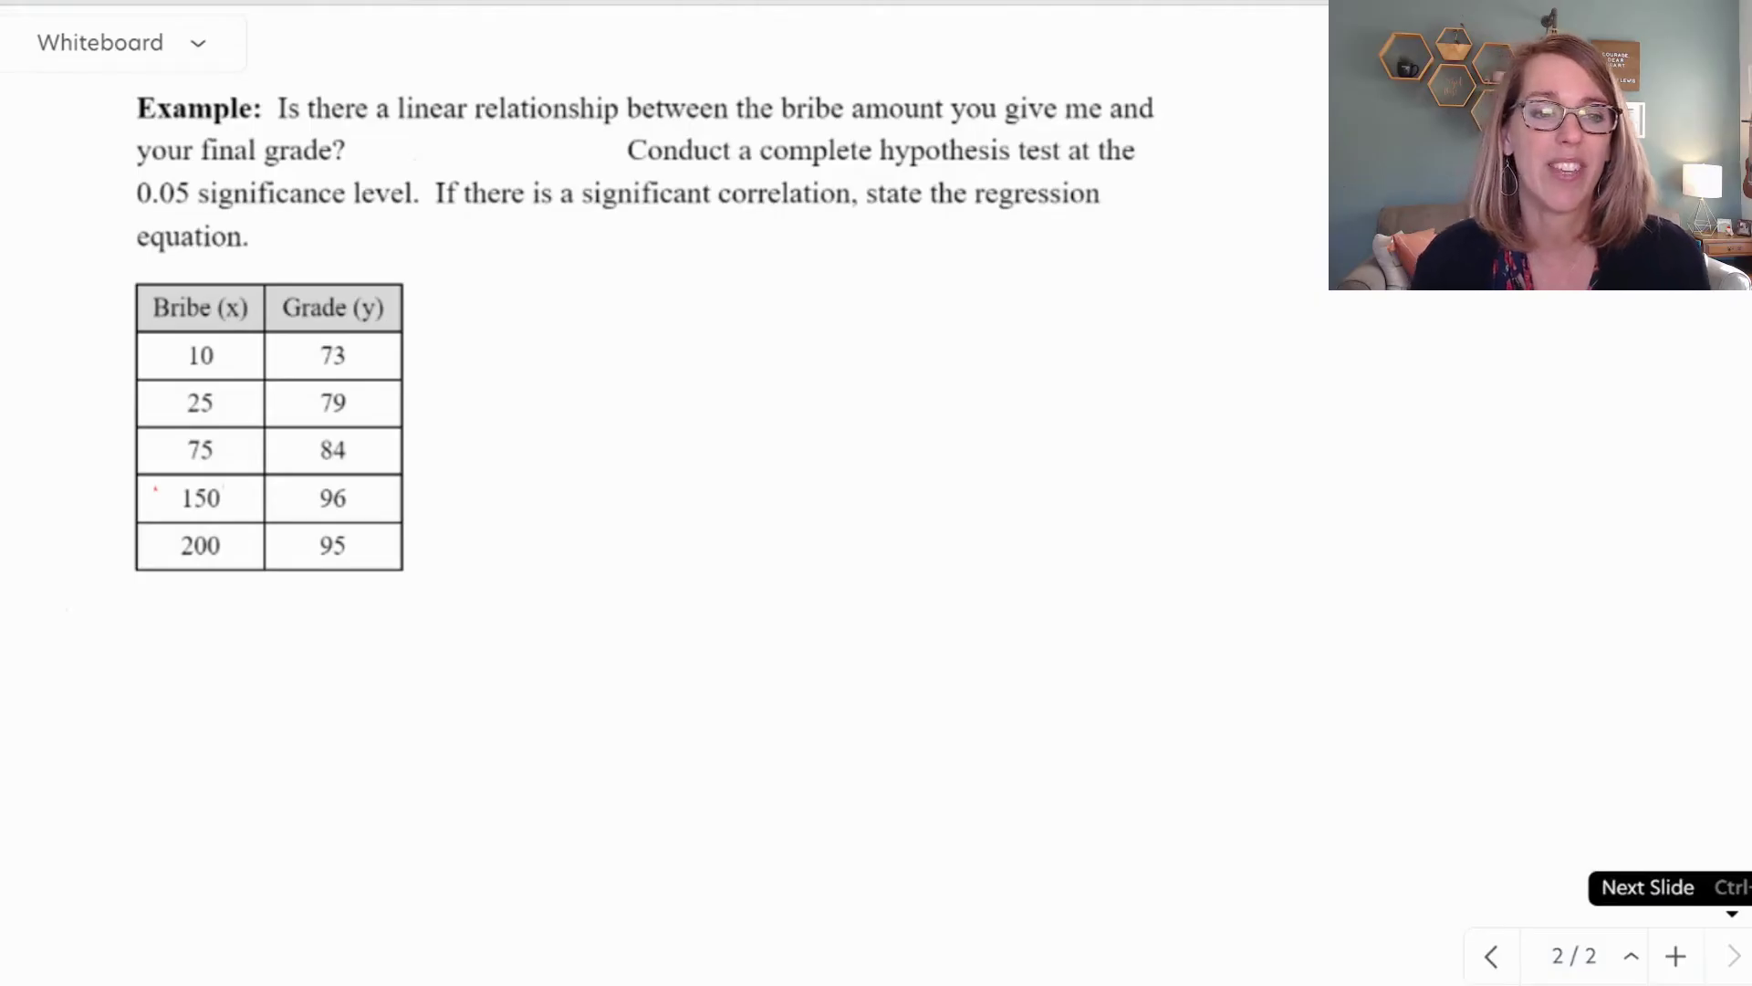
# Add arrows at the Bribe (x) and Grade (y) columns, underline 'complete hypothesis', and write a circled 1.
pyautogui.moveTo(199, 244)
pyautogui.mouseDown()
pyautogui.moveTo(199, 280)
pyautogui.moveTo(212, 262)
pyautogui.mouseUp()
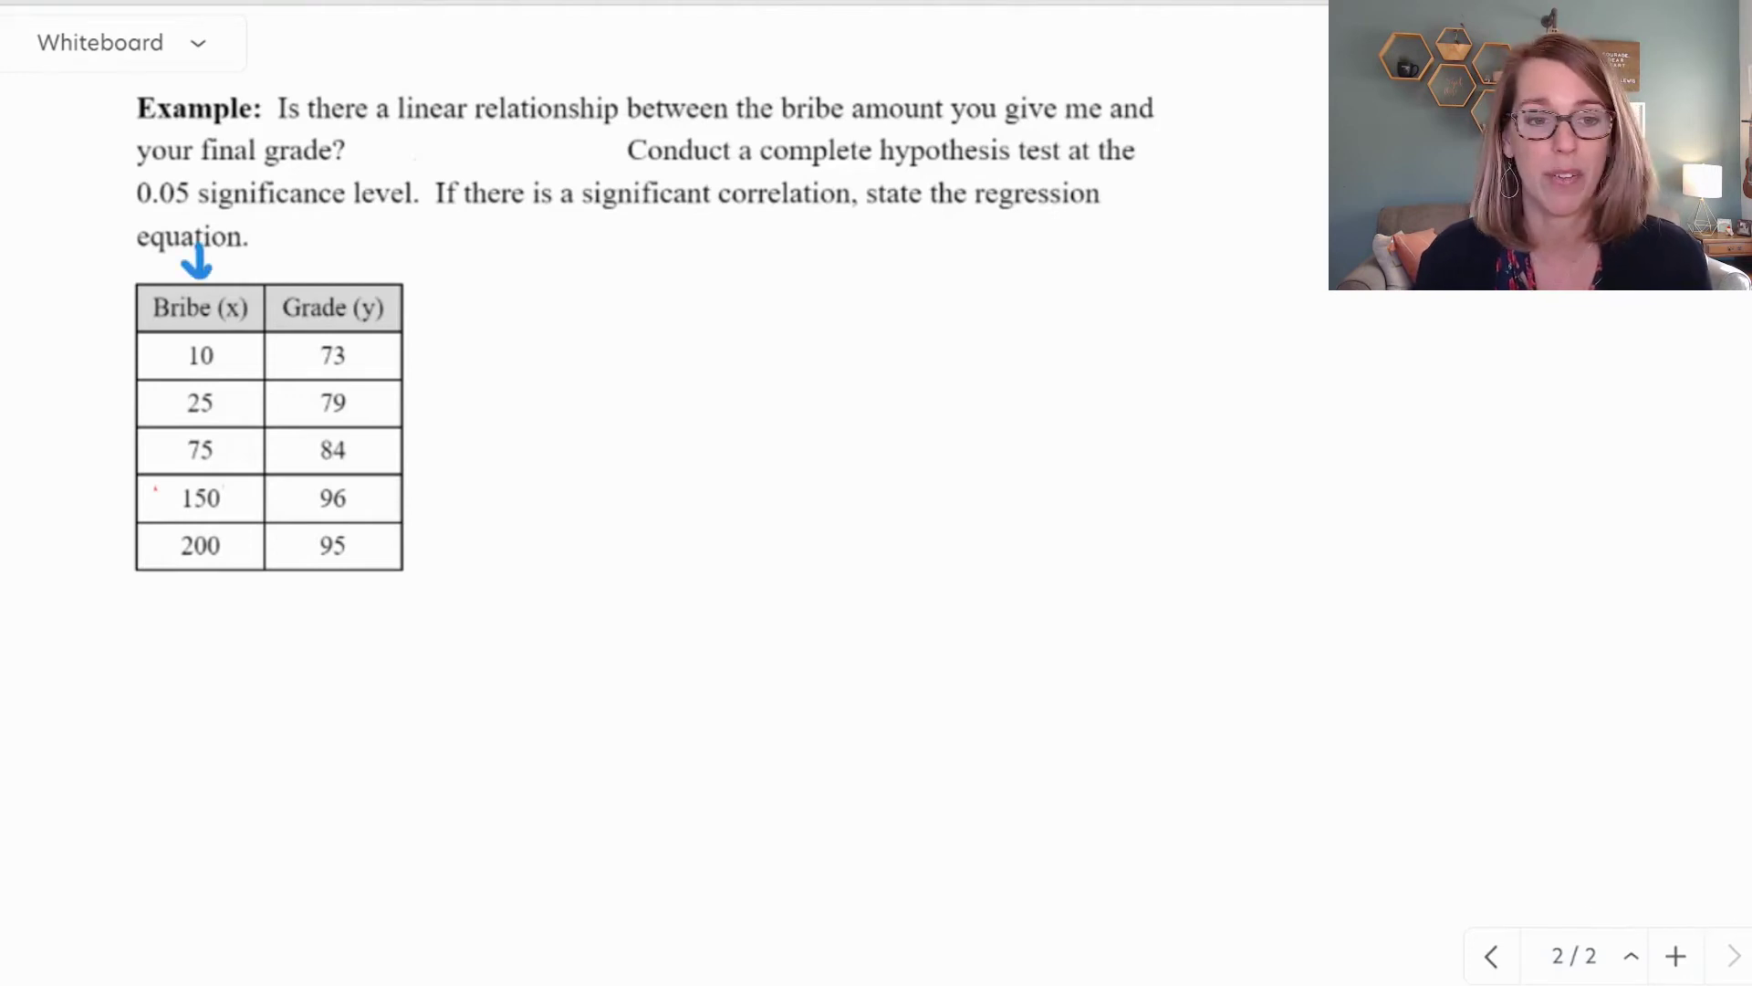
pyautogui.moveTo(168, 338); pyautogui.dragTo(173, 366)
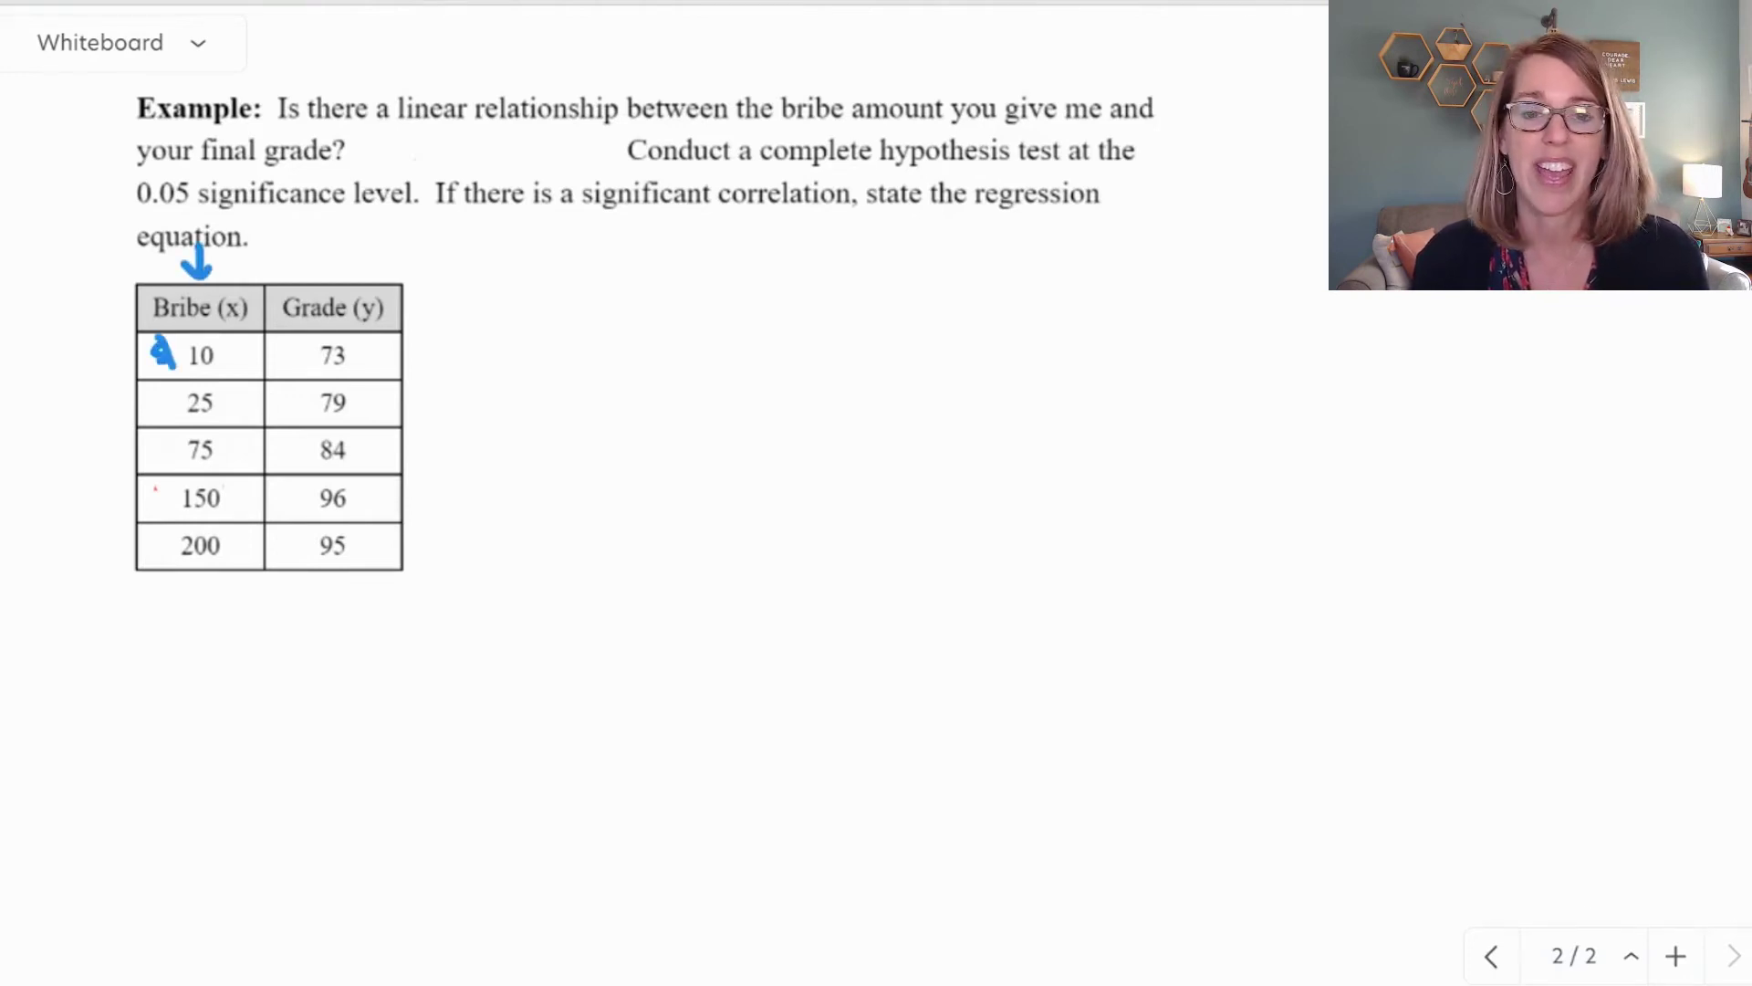
pyautogui.moveTo(337, 253)
pyautogui.mouseDown()
pyautogui.moveTo(336, 281)
pyautogui.moveTo(352, 266)
pyautogui.mouseUp()
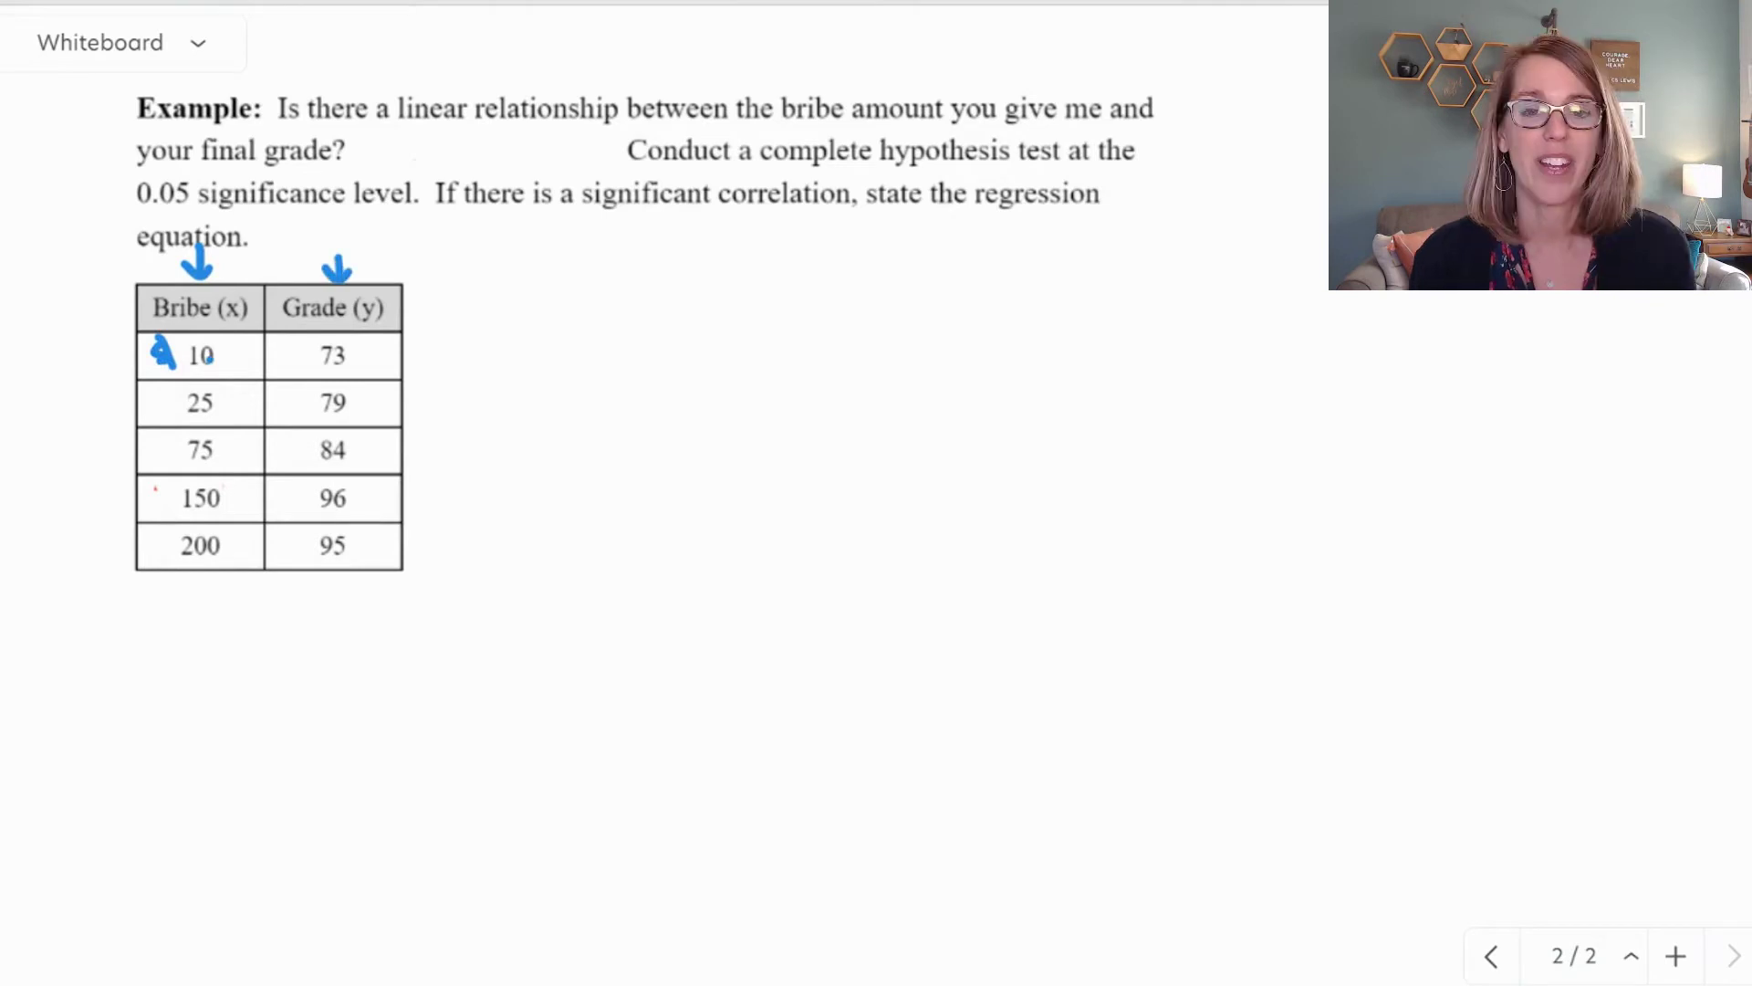
pyautogui.moveTo(779, 176); pyautogui.dragTo(920, 182)
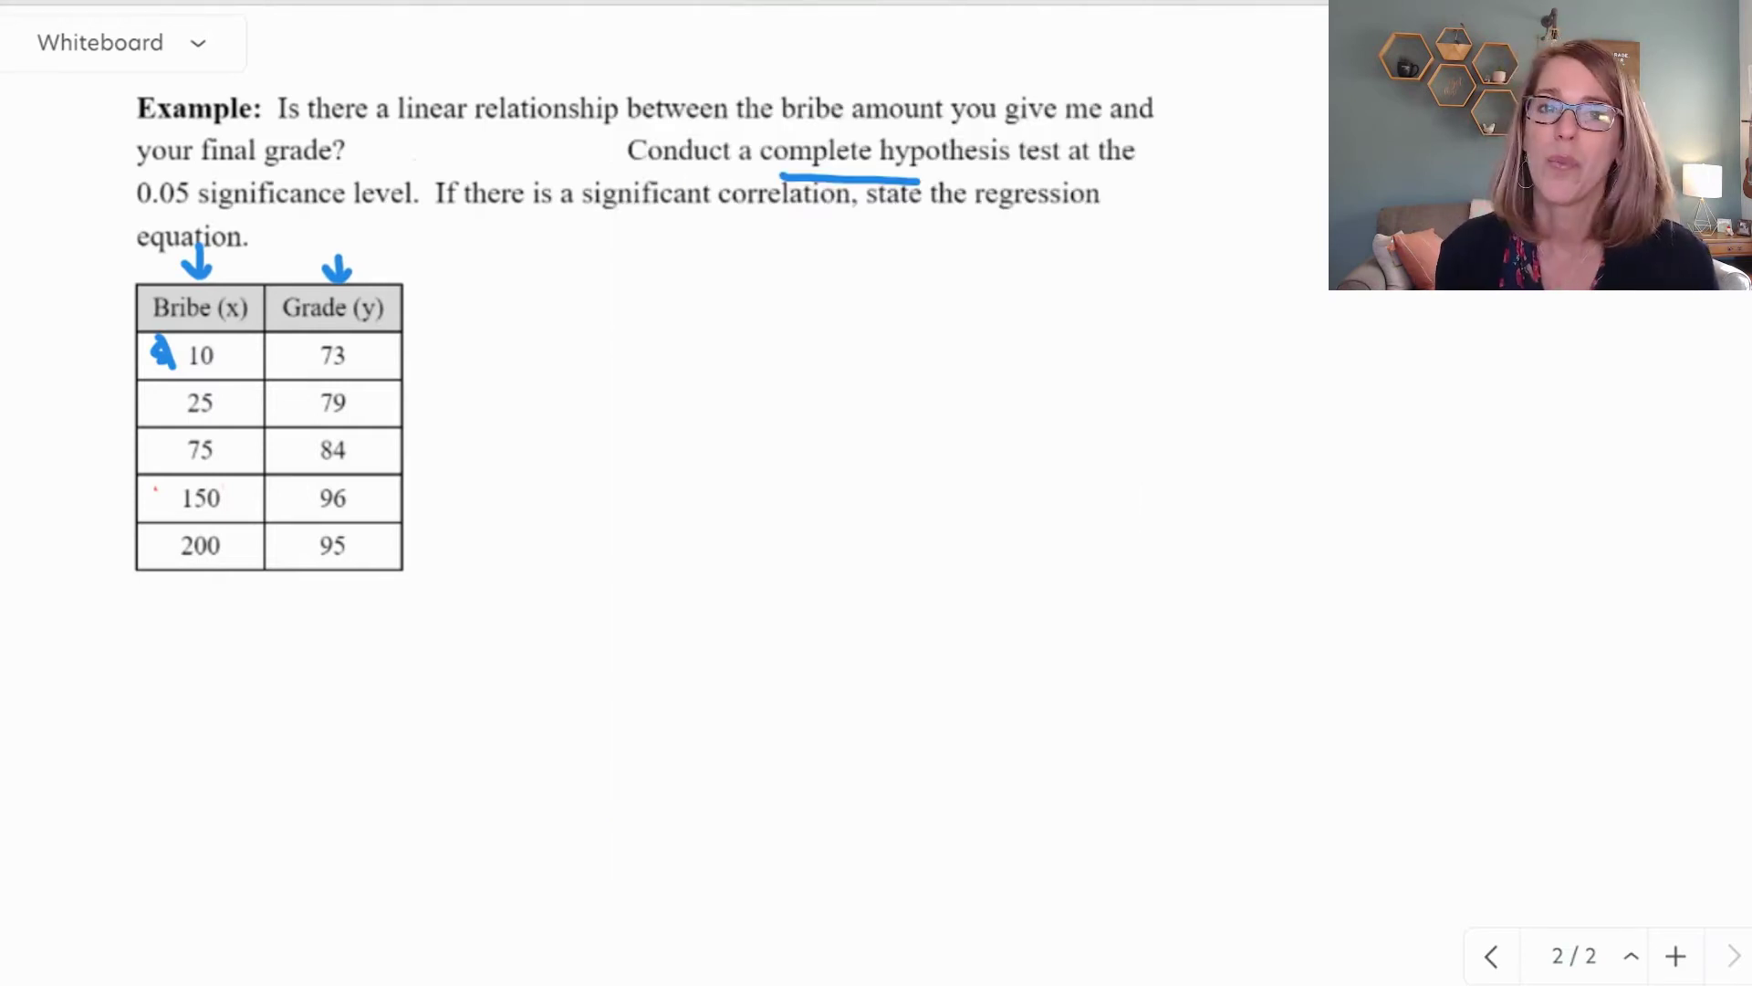
pyautogui.moveTo(482, 279)
pyautogui.mouseDown()
pyautogui.moveTo(486, 302)
pyautogui.moveTo(504, 268)
pyautogui.moveTo(488, 264)
pyautogui.moveTo(547, 310)
pyautogui.mouseUp()
# Write step 1 as 'Ho: ρ=0' and 'HA: ρ≠0'.
pyautogui.moveTo(553, 266)
pyautogui.mouseDown()
pyautogui.moveTo(565, 307)
pyautogui.moveTo(562, 290)
pyautogui.moveTo(593, 296)
pyautogui.mouseUp()
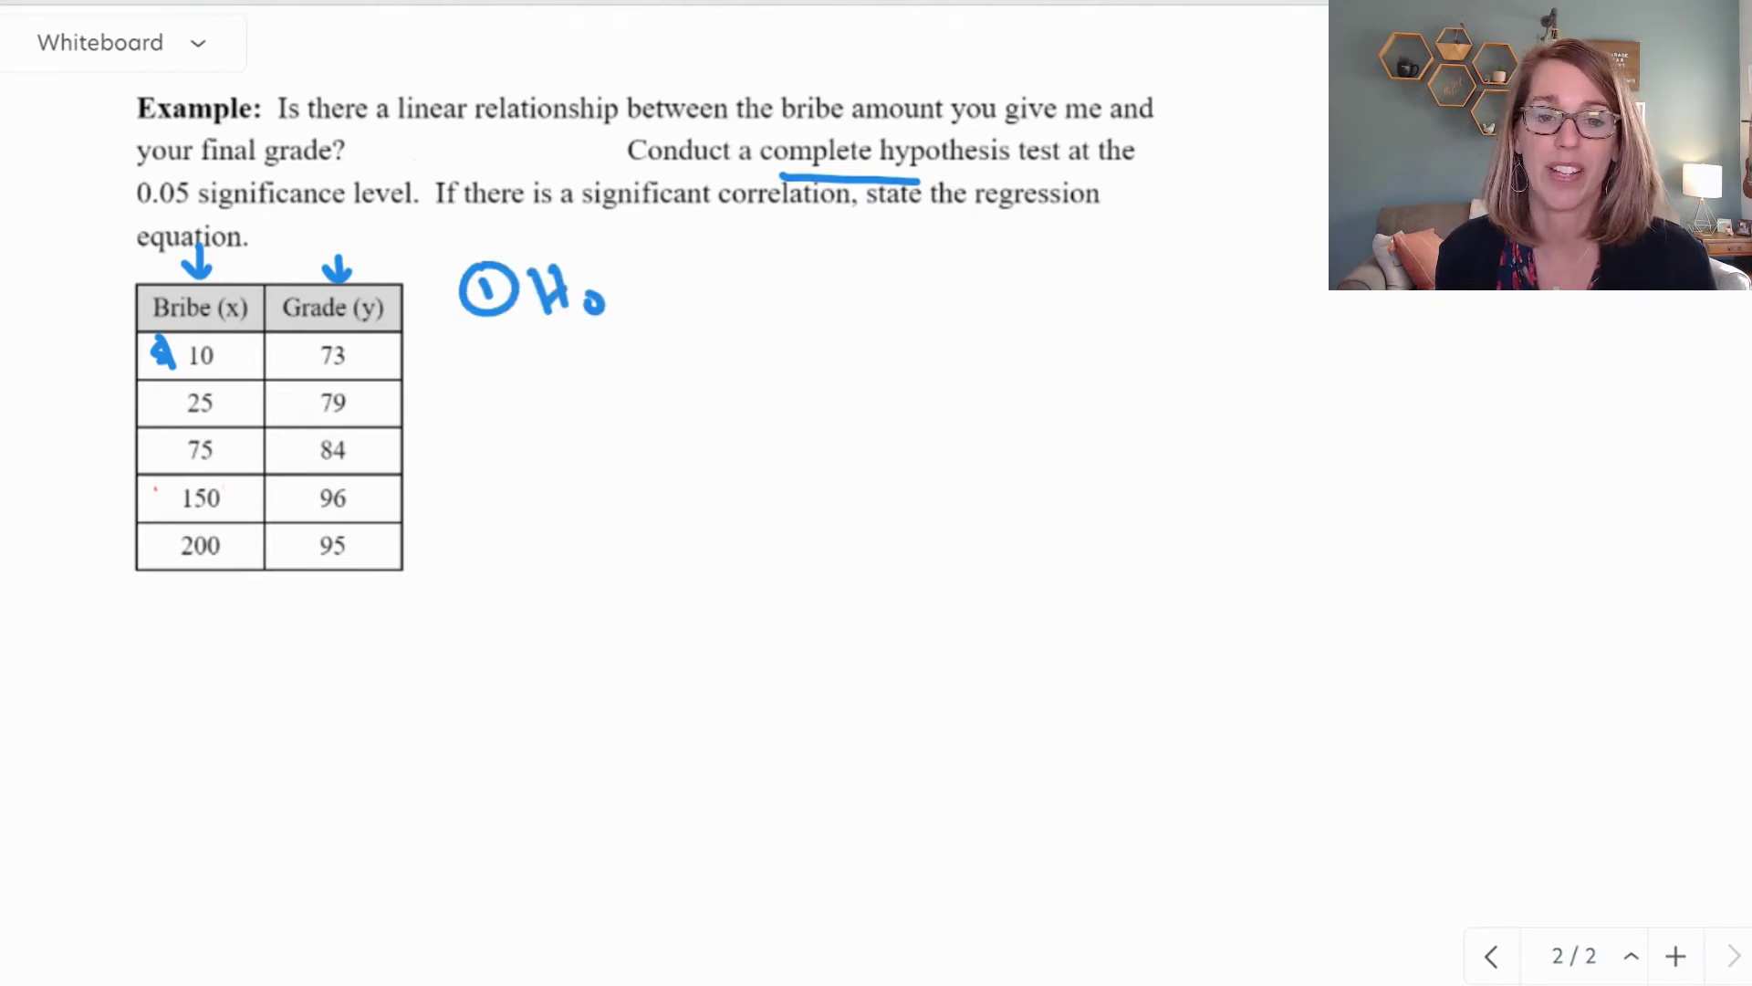
pyautogui.moveTo(665, 348)
pyautogui.mouseDown()
pyautogui.moveTo(670, 314)
pyautogui.moveTo(729, 293)
pyautogui.mouseUp()
pyautogui.moveTo(709, 304); pyautogui.dragTo(765, 279)
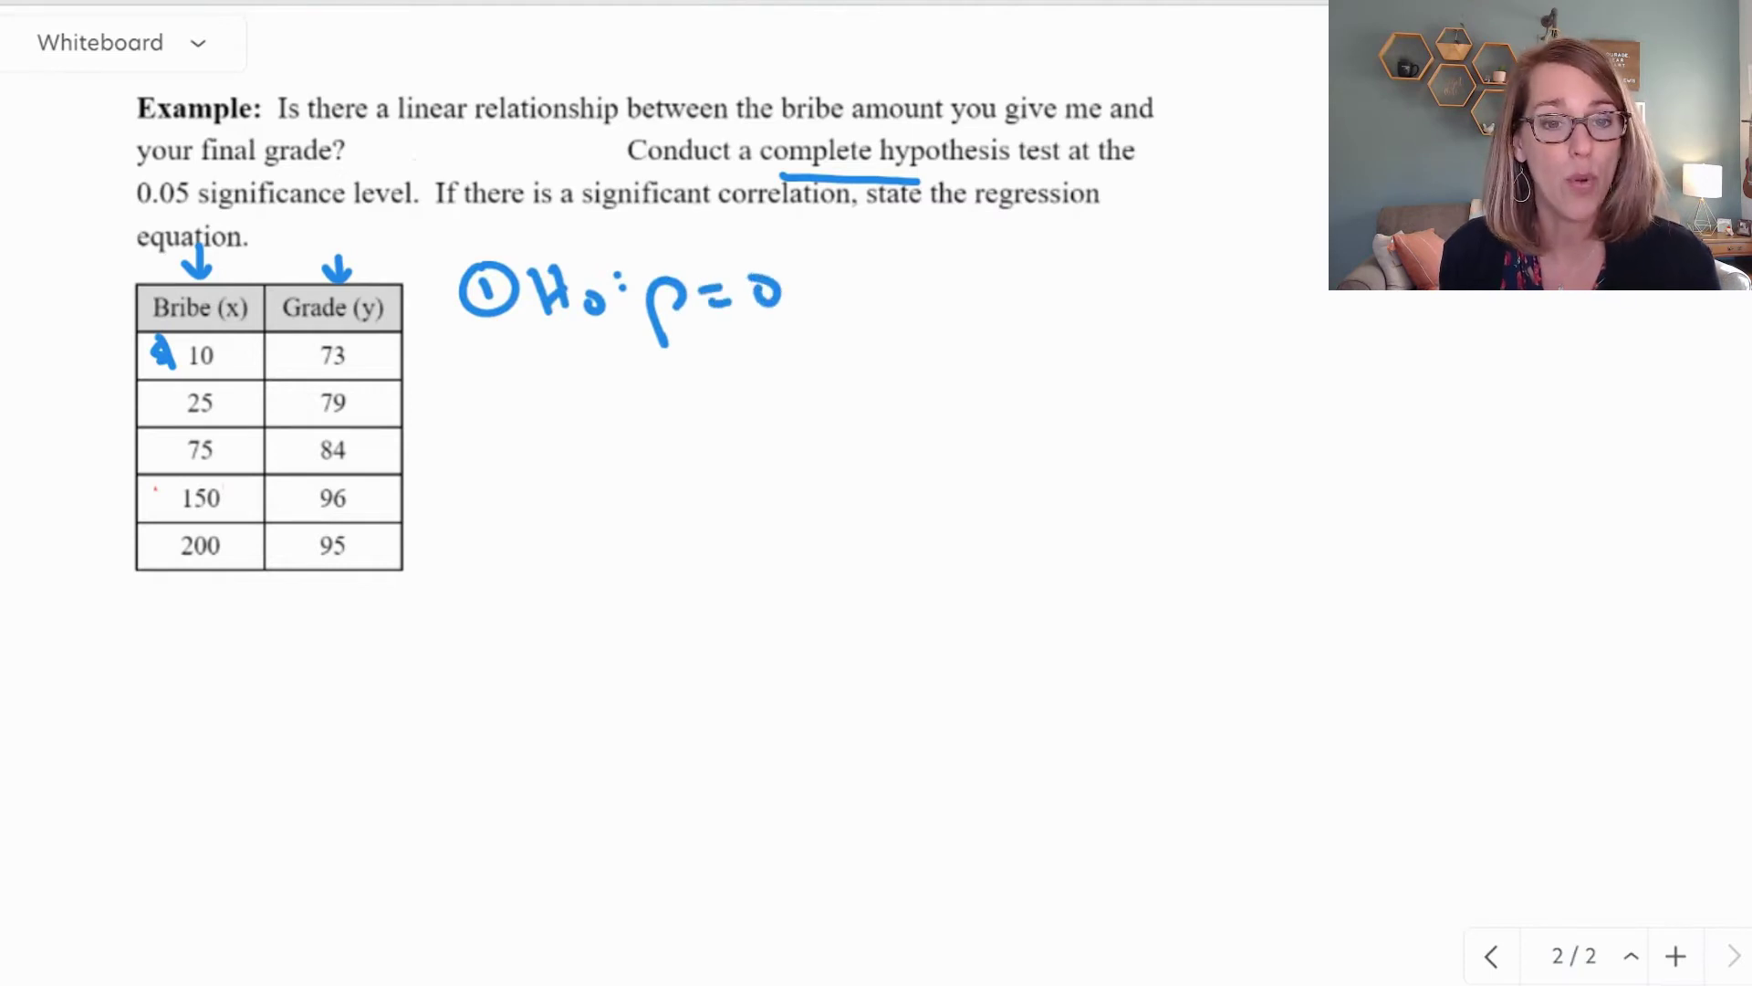
pyautogui.moveTo(549, 368)
pyautogui.mouseDown()
pyautogui.moveTo(550, 412)
pyautogui.moveTo(575, 418)
pyautogui.mouseUp()
pyautogui.moveTo(556, 406)
pyautogui.mouseDown()
pyautogui.moveTo(604, 385)
pyautogui.moveTo(617, 416)
pyautogui.moveTo(671, 373)
pyautogui.moveTo(692, 401)
pyautogui.mouseUp()
pyautogui.click(624, 381)
pyautogui.click(624, 394)
pyautogui.moveTo(722, 373); pyautogui.dragTo(753, 370)
pyautogui.moveTo(730, 396)
pyautogui.mouseDown()
pyautogui.moveTo(755, 390)
pyautogui.moveTo(728, 420)
pyautogui.mouseUp()
pyautogui.moveTo(787, 369)
pyautogui.mouseDown()
pyautogui.moveTo(796, 398)
pyautogui.moveTo(792, 364)
pyautogui.mouseUp()
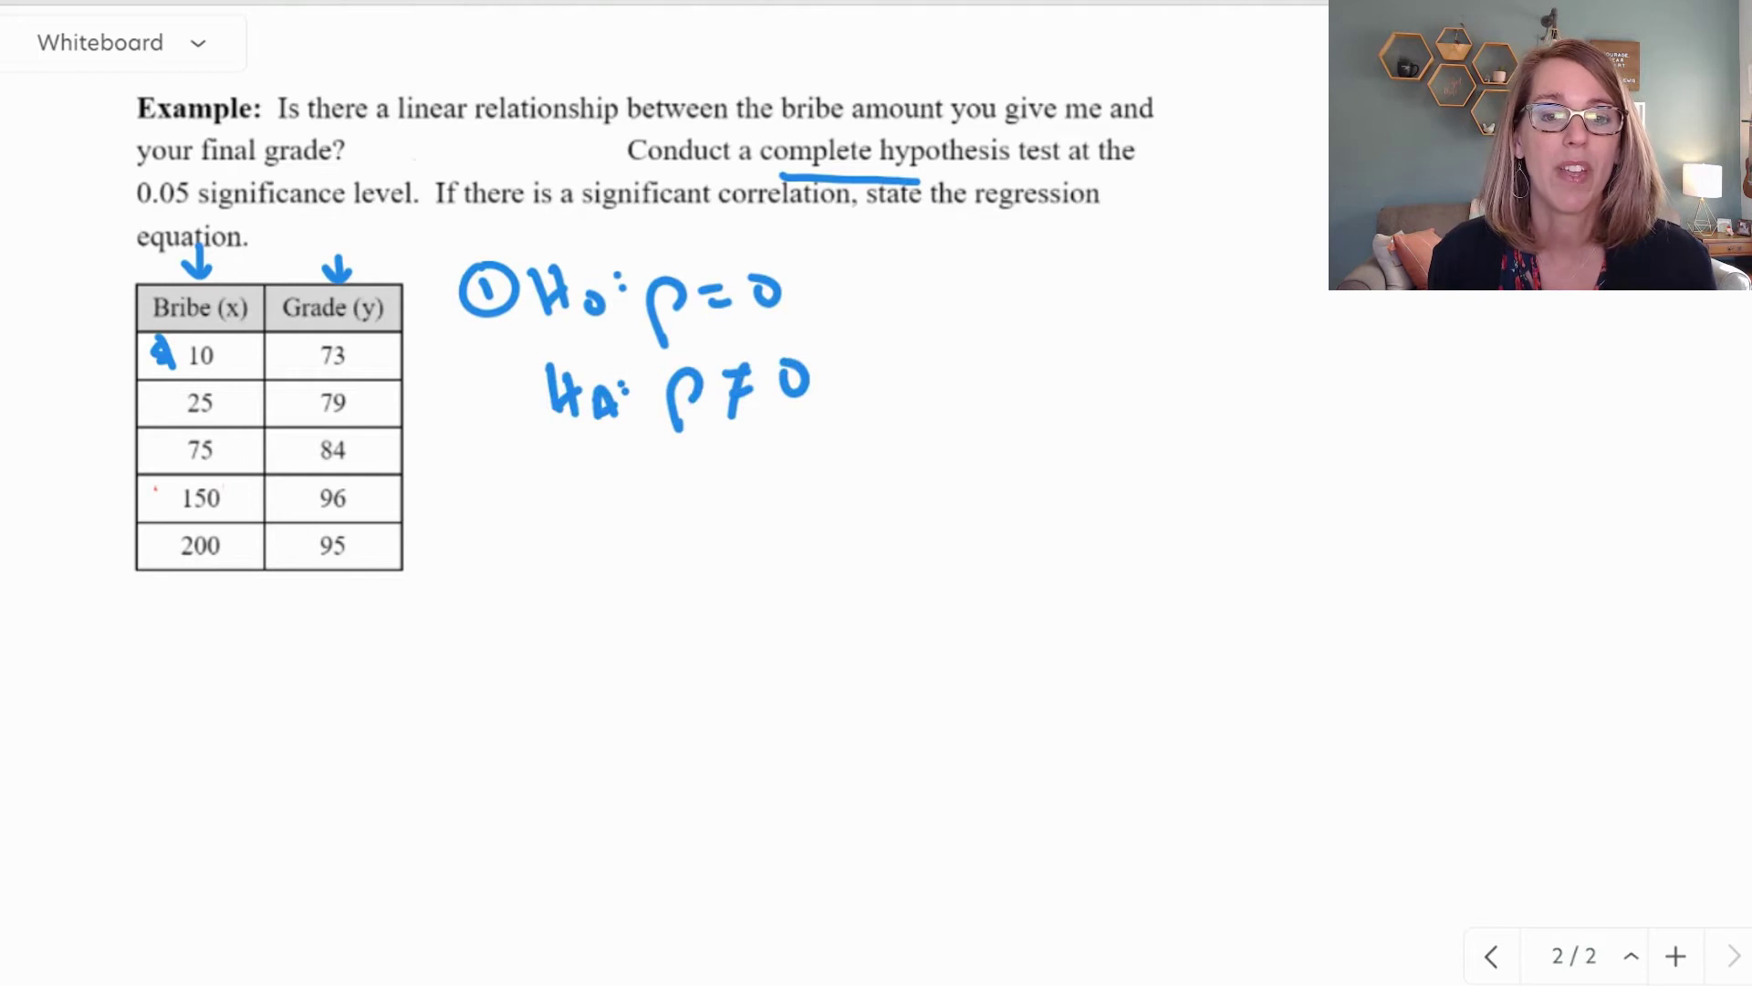
# Add a circled 2 with 'p-value' and an empty '(t , r )' bracket below.
pyautogui.moveTo(485, 495)
pyautogui.mouseDown()
pyautogui.moveTo(507, 518)
pyautogui.moveTo(457, 516)
pyautogui.moveTo(532, 511)
pyautogui.moveTo(501, 477)
pyautogui.moveTo(570, 552)
pyautogui.moveTo(568, 516)
pyautogui.mouseUp()
pyautogui.moveTo(600, 505); pyautogui.dragTo(622, 505)
pyautogui.moveTo(630, 500)
pyautogui.mouseDown()
pyautogui.moveTo(658, 494)
pyautogui.moveTo(687, 522)
pyautogui.moveTo(705, 485)
pyautogui.moveTo(744, 524)
pyautogui.moveTo(785, 500)
pyautogui.moveTo(797, 517)
pyautogui.mouseUp()
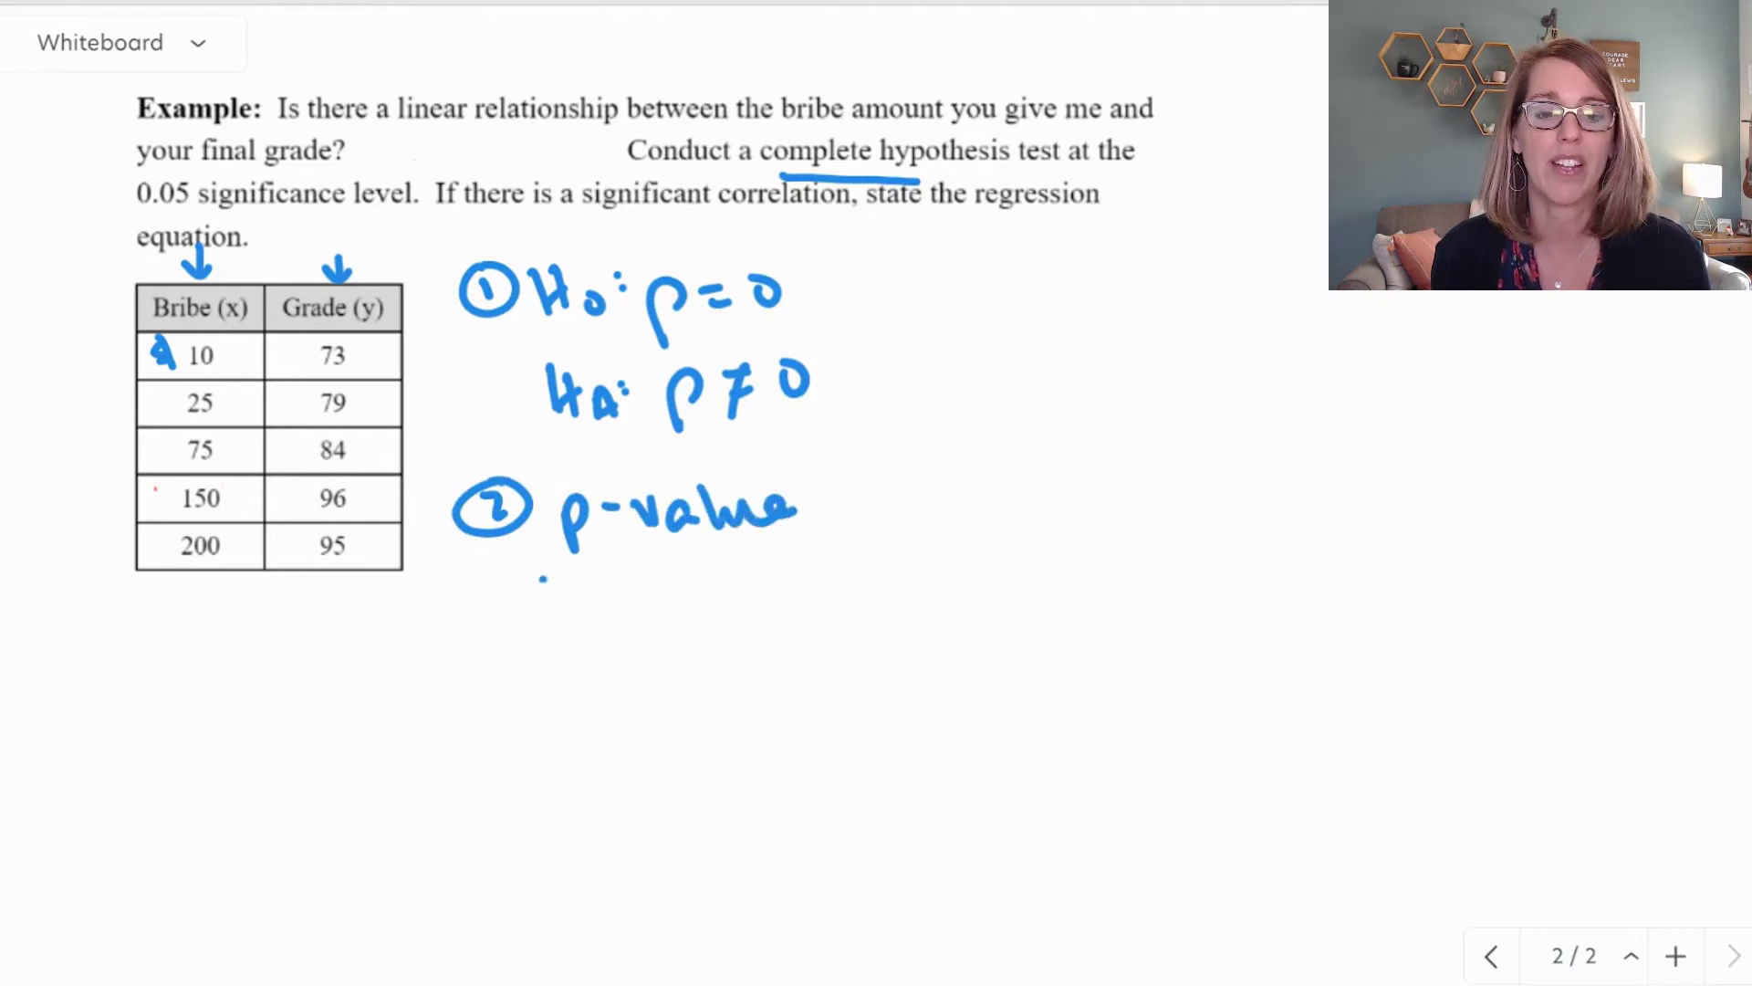
pyautogui.moveTo(543, 579)
pyautogui.mouseDown()
pyautogui.moveTo(563, 630)
pyautogui.moveTo(611, 621)
pyautogui.moveTo(605, 595)
pyautogui.mouseUp()
pyautogui.moveTo(778, 614)
pyautogui.mouseDown()
pyautogui.moveTo(793, 630)
pyautogui.moveTo(876, 593)
pyautogui.mouseUp()
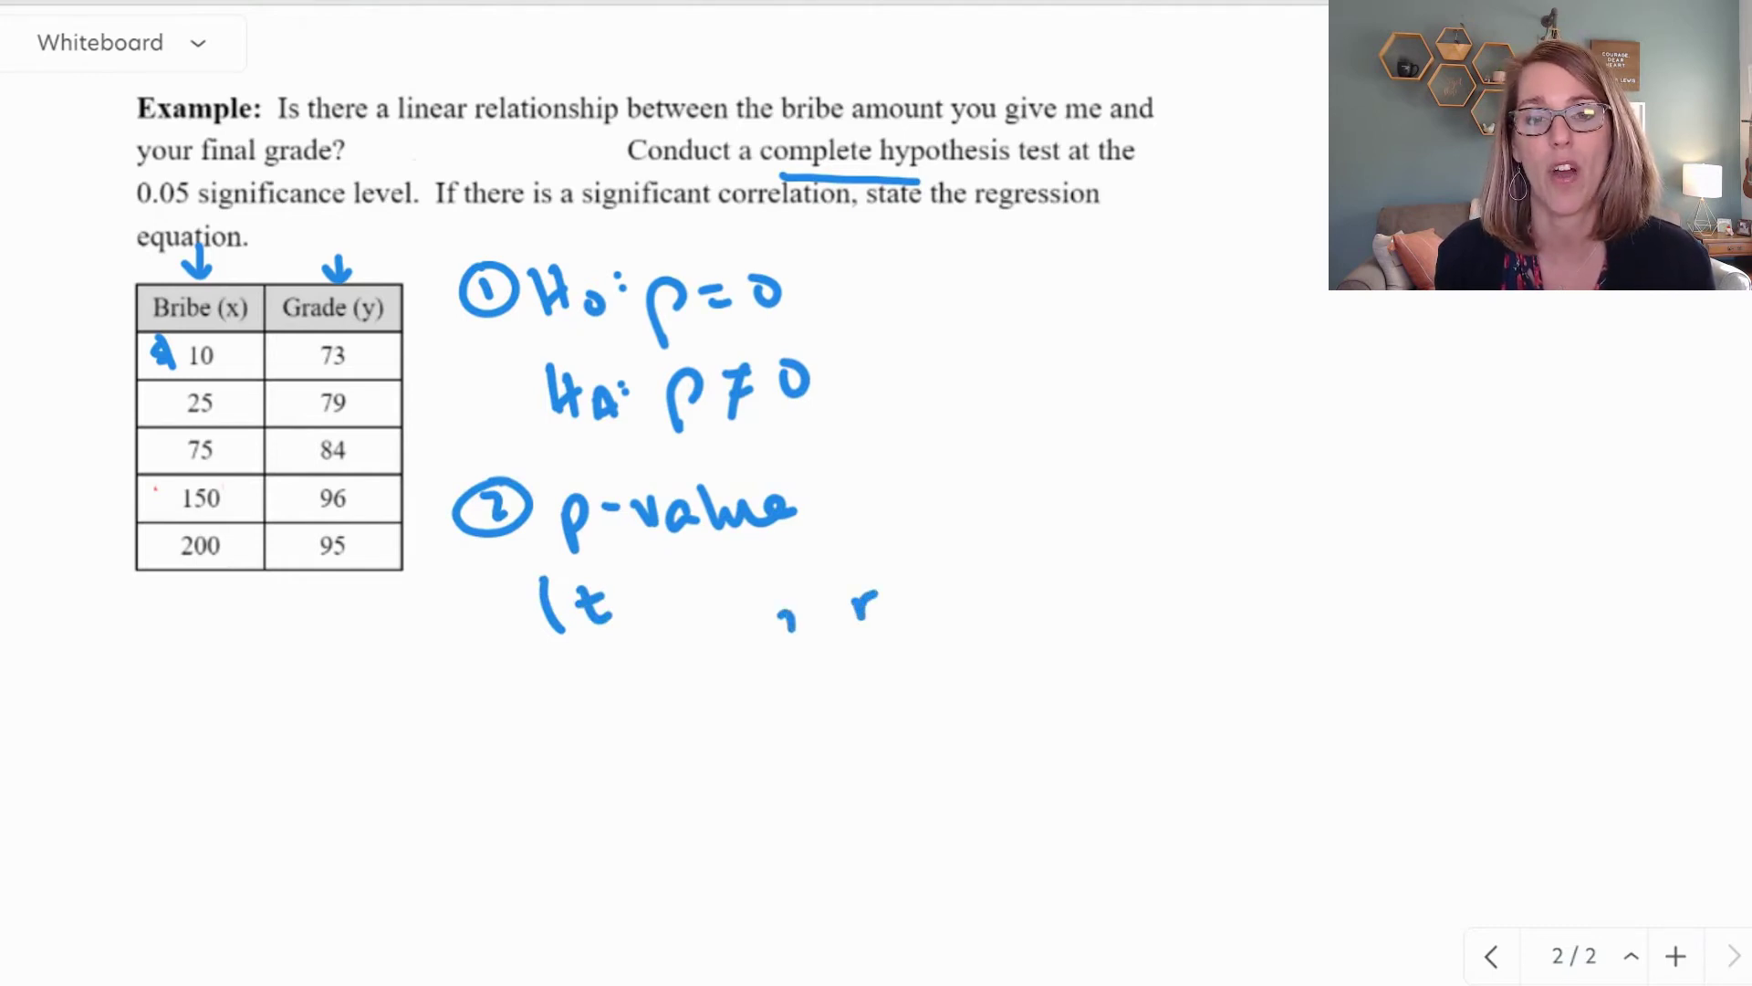
pyautogui.moveTo(1055, 567); pyautogui.dragTo(1066, 619)
# Bring the TI-84 calculator forward, open the STAT list editor, and clear list L1.
pyautogui.moveTo(1080, 982)
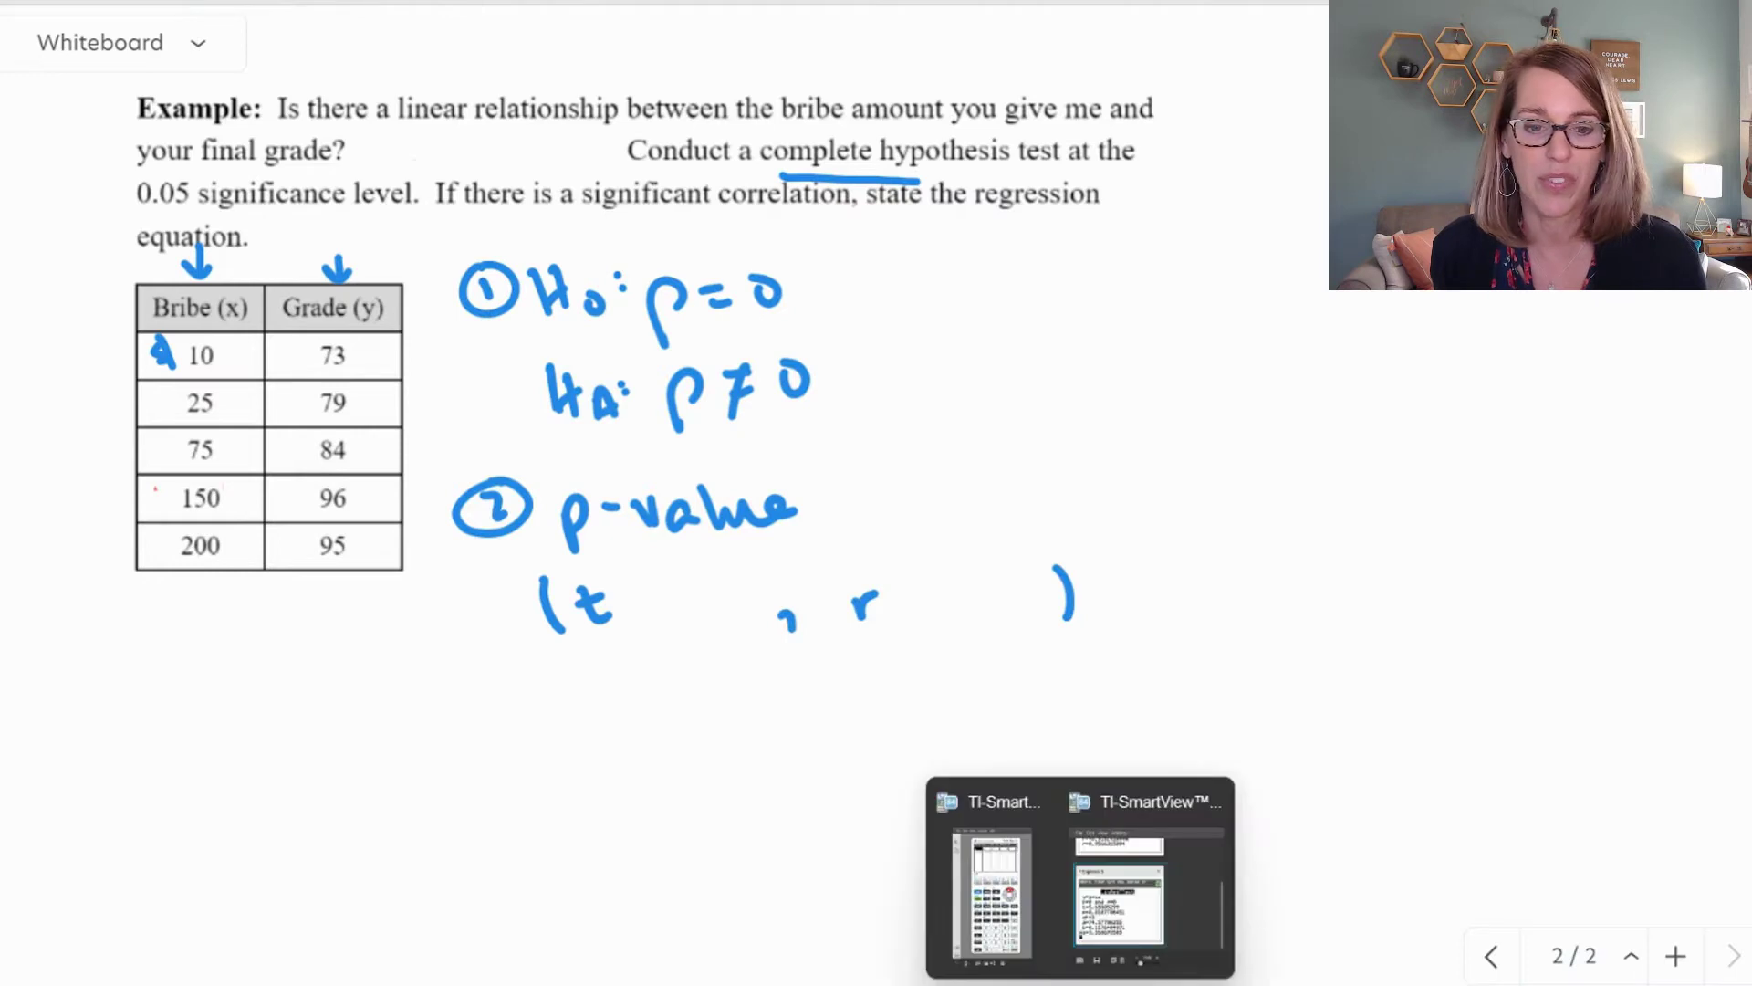
pyautogui.click(995, 890)
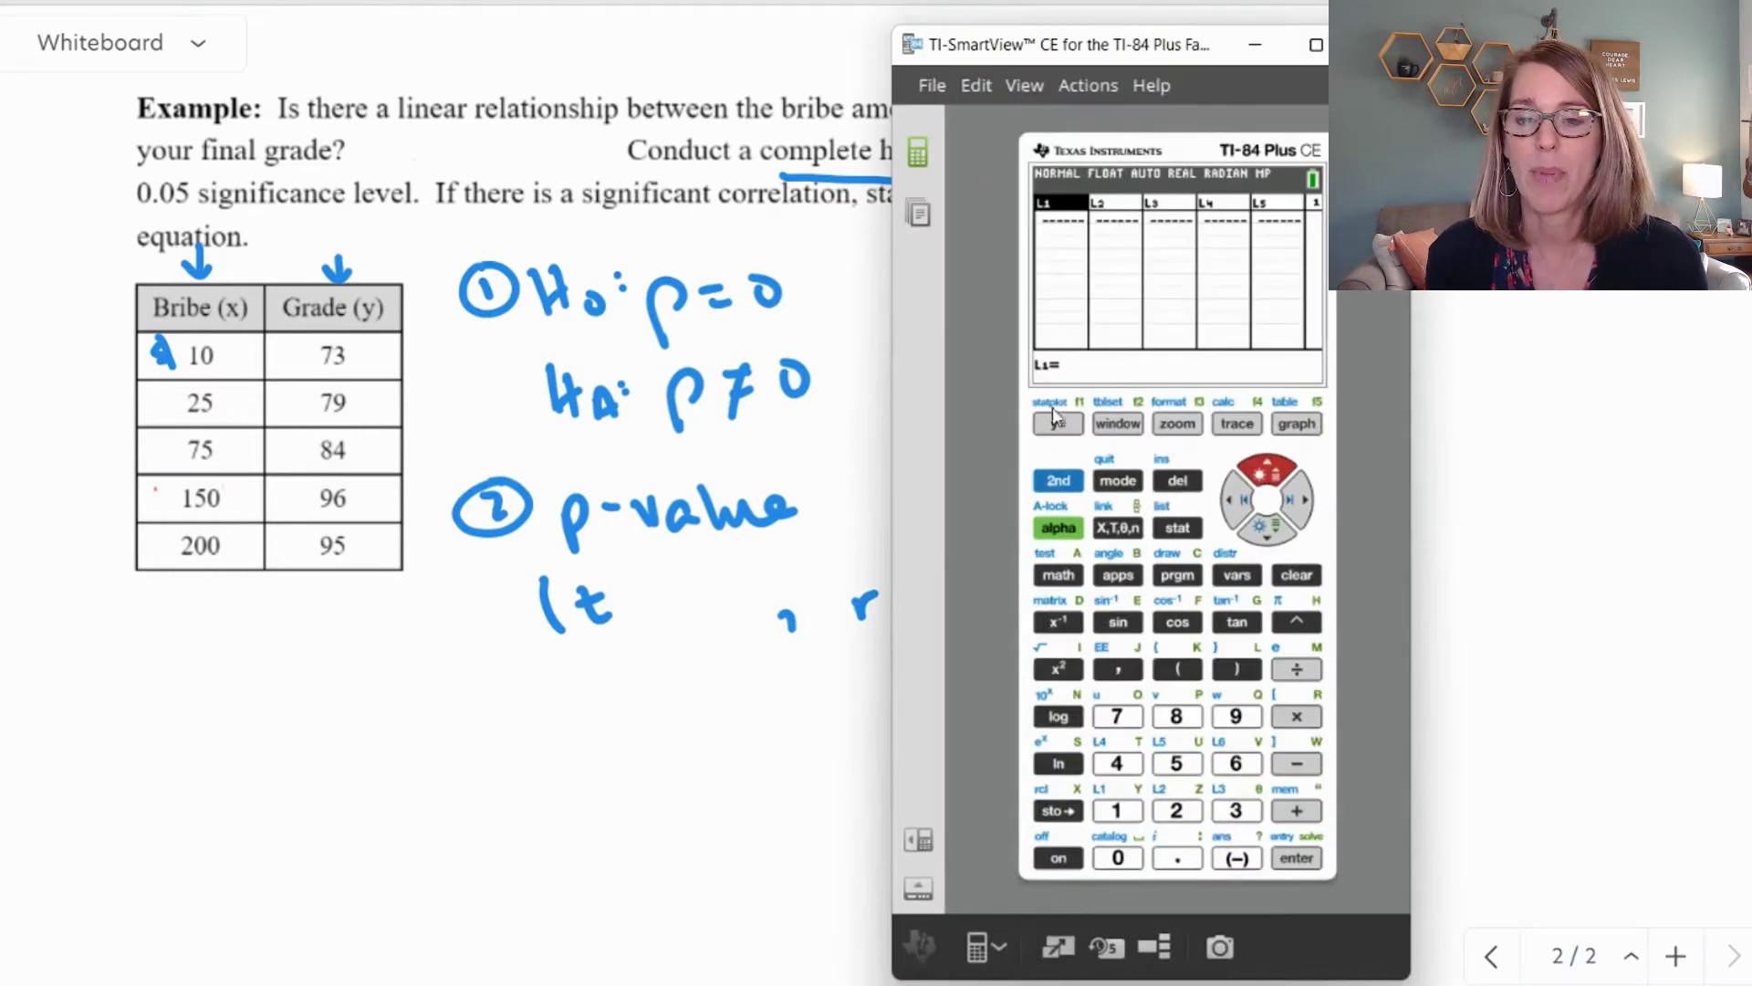
pyautogui.click(1064, 483)
pyautogui.click(1125, 484)
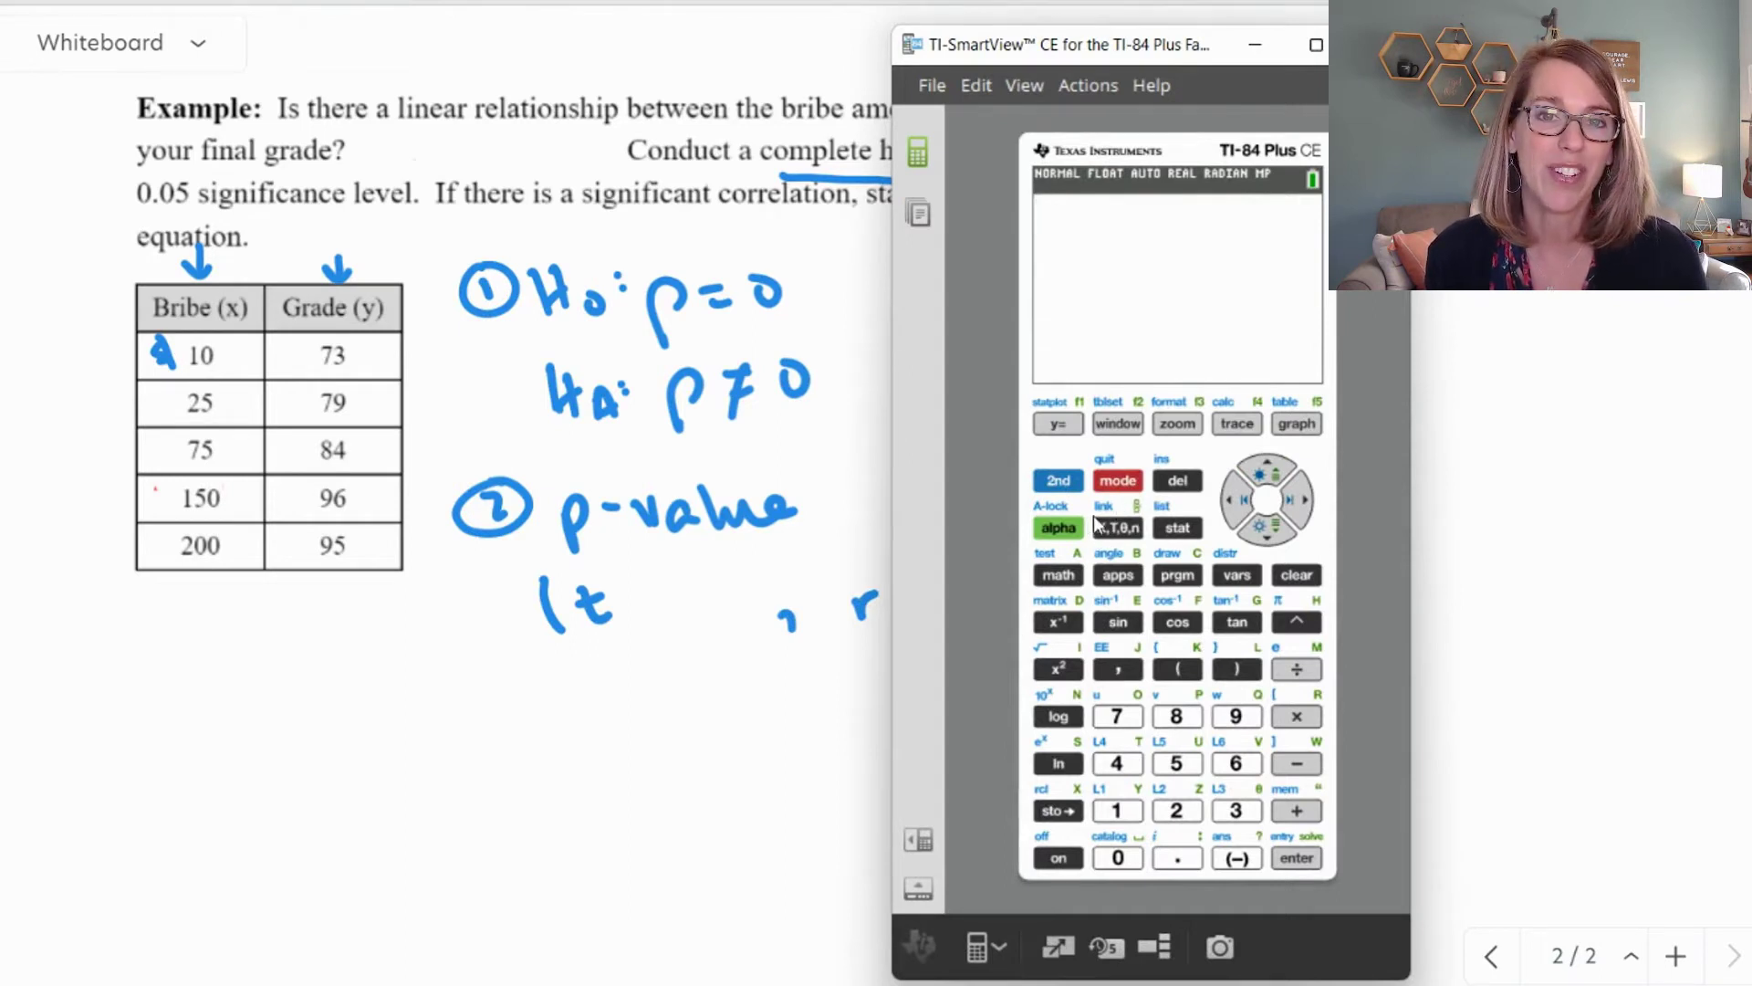
pyautogui.click(1187, 529)
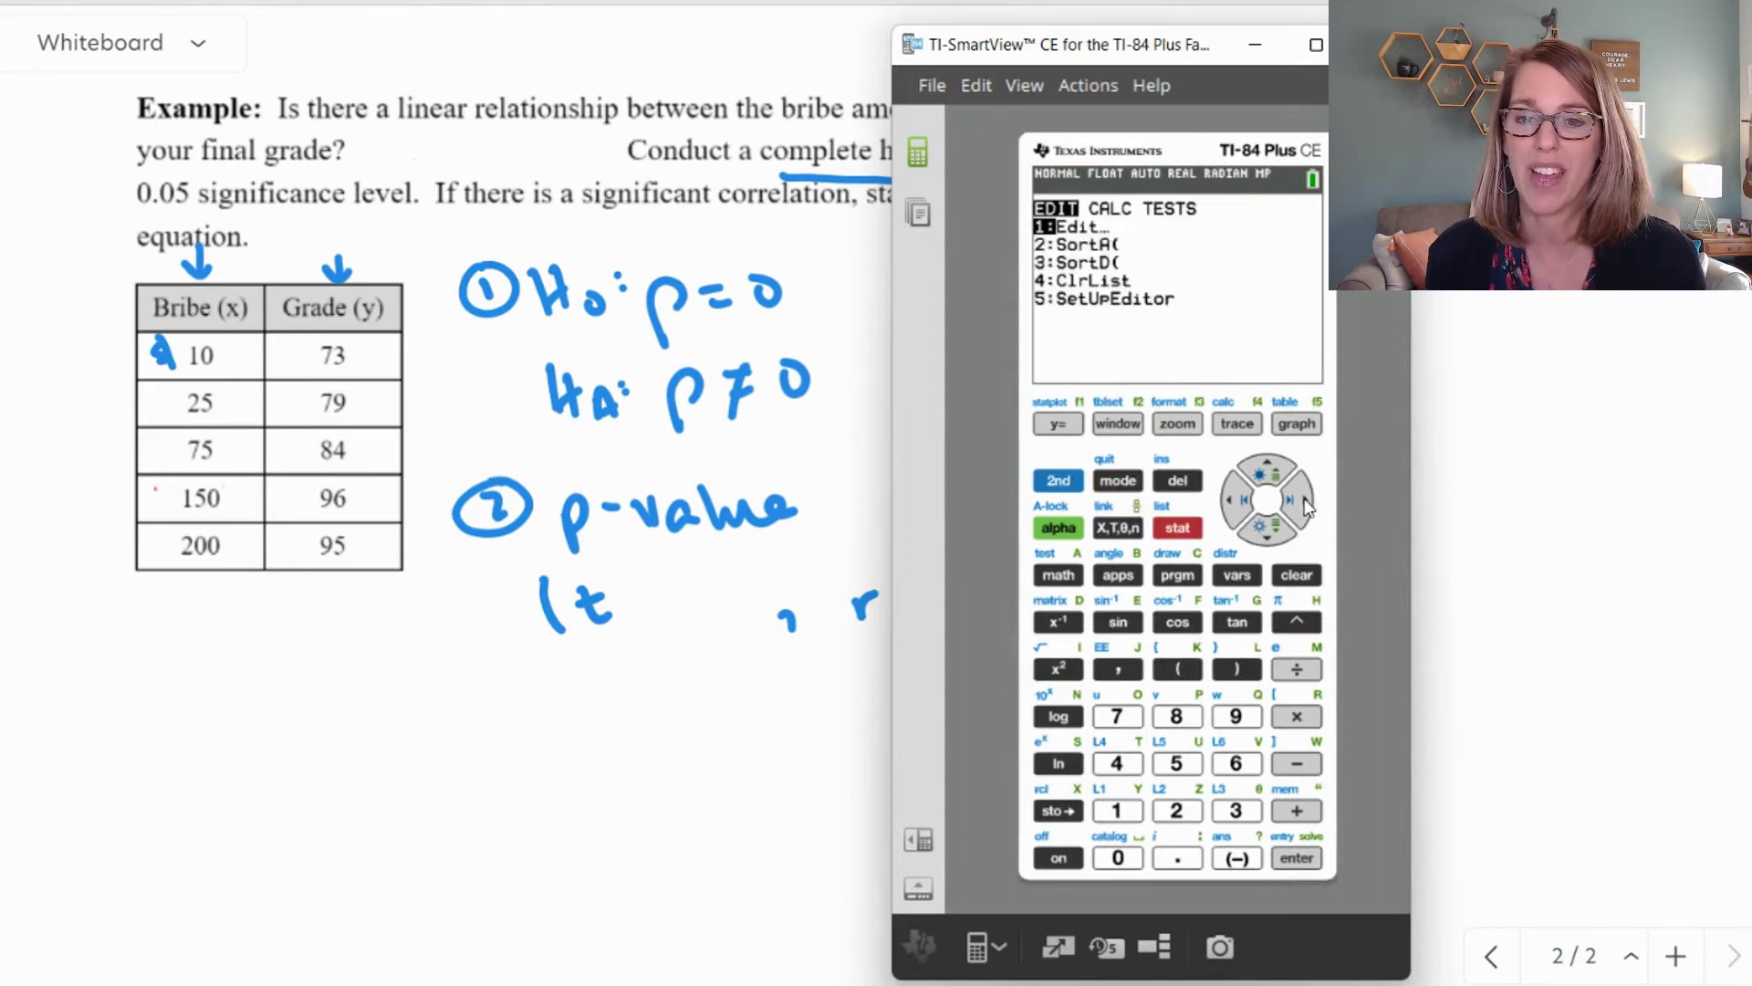
pyautogui.click(1296, 858)
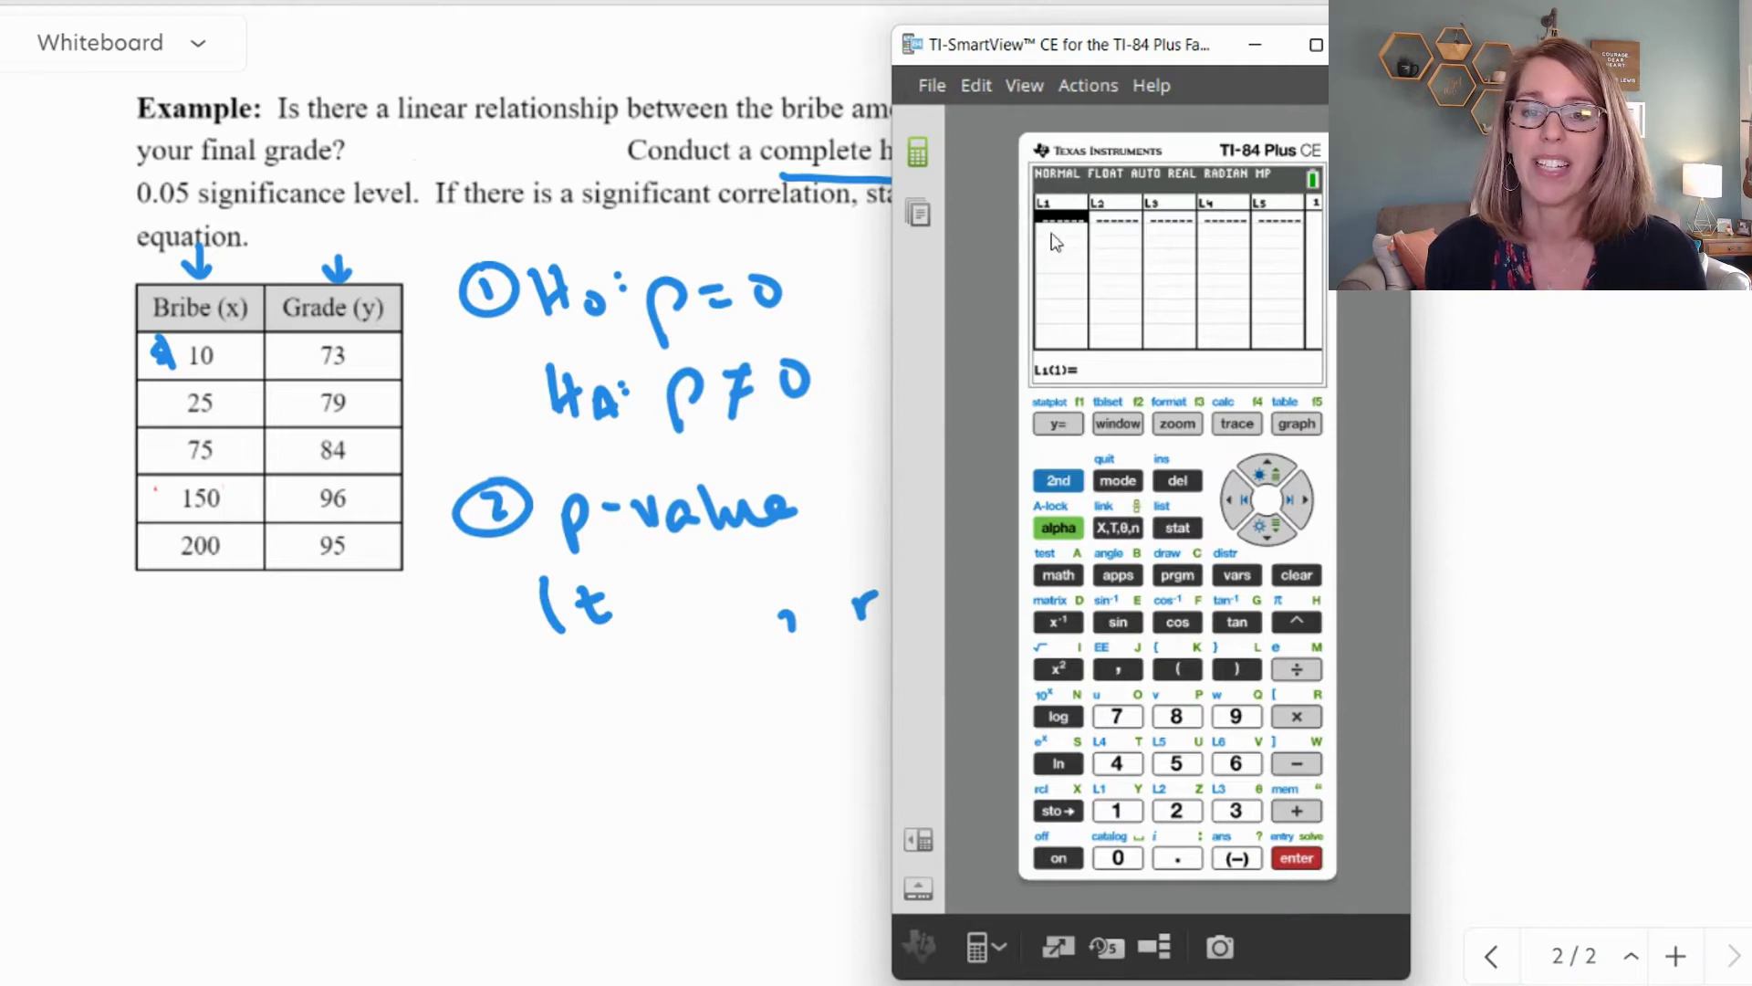
pyautogui.click(1270, 474)
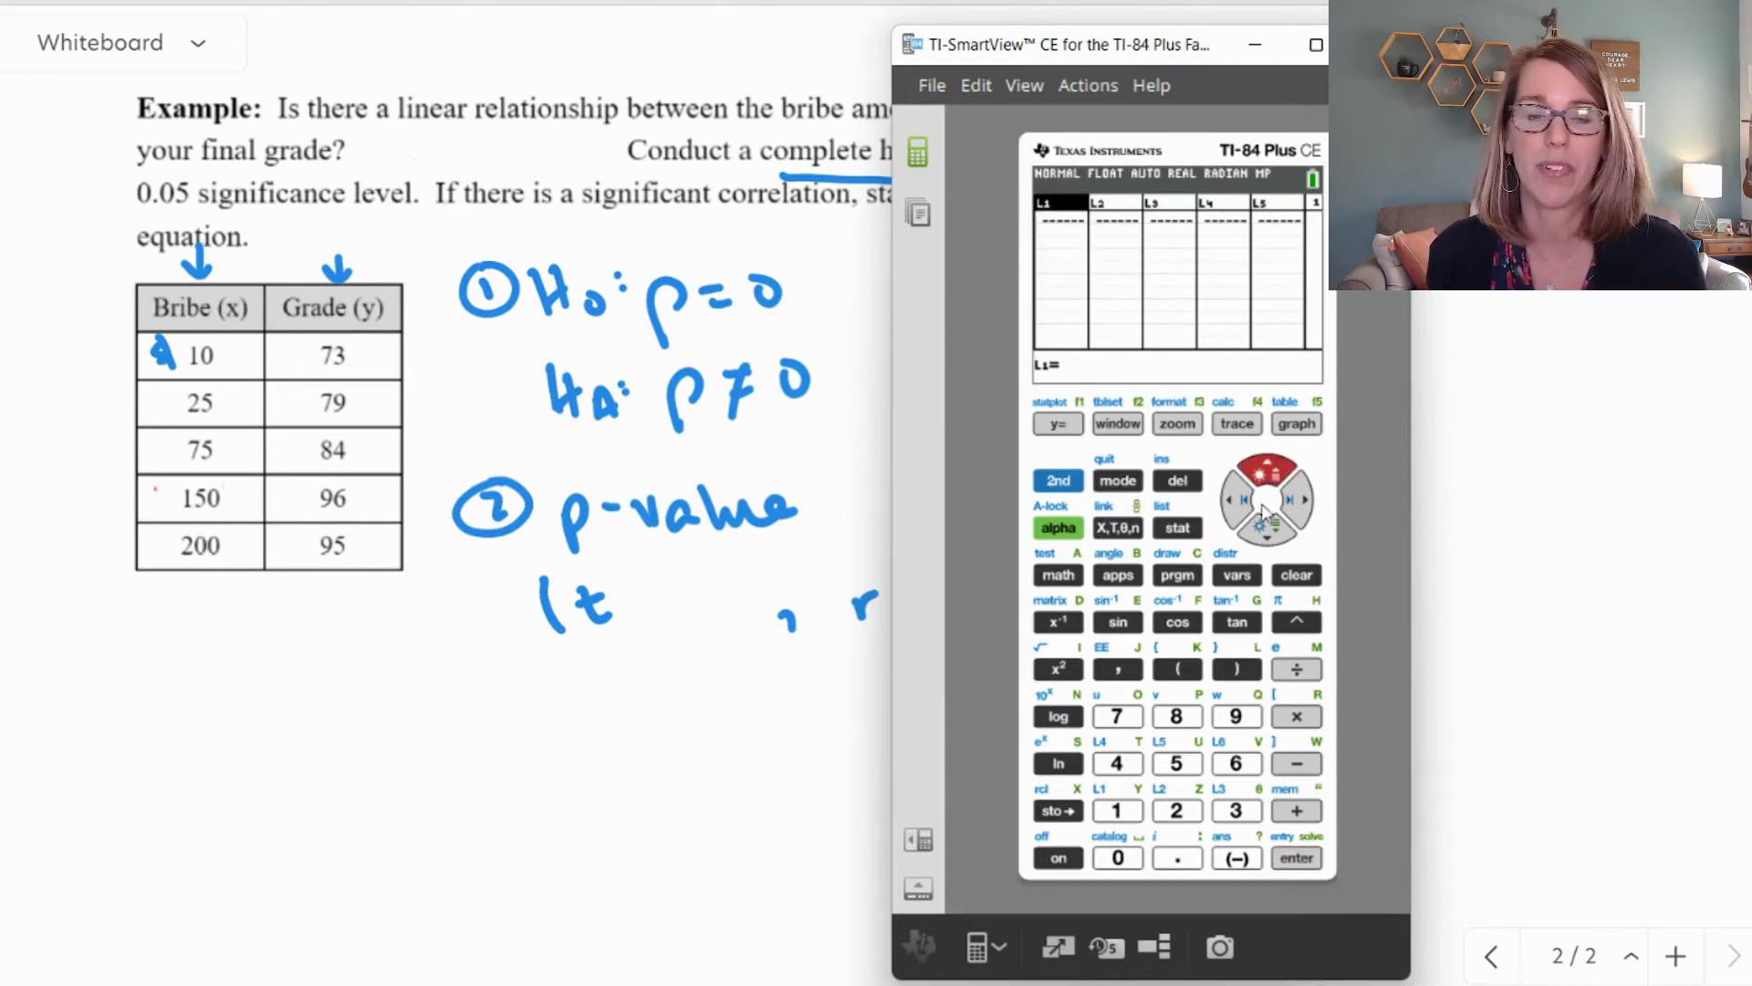
pyautogui.click(1304, 580)
pyautogui.click(1291, 858)
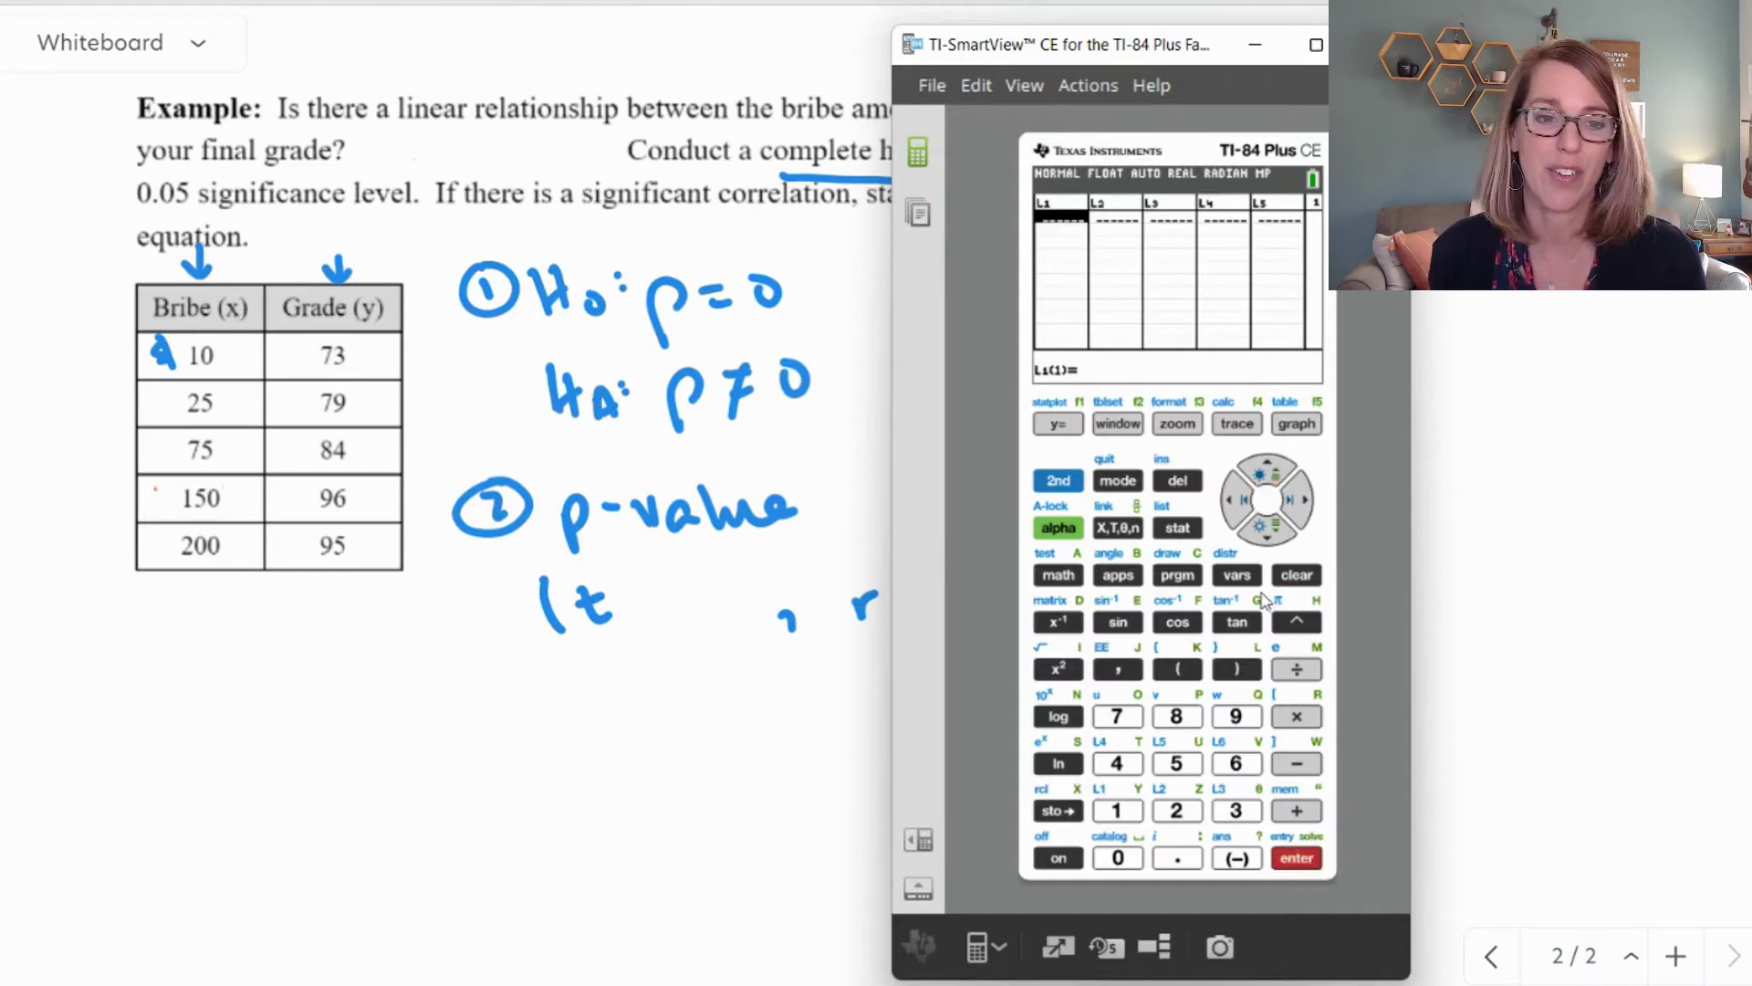
# Enter the bribe amounts 10, 25, 75, 150, 200 into L1.
pyautogui.click(1118, 815)
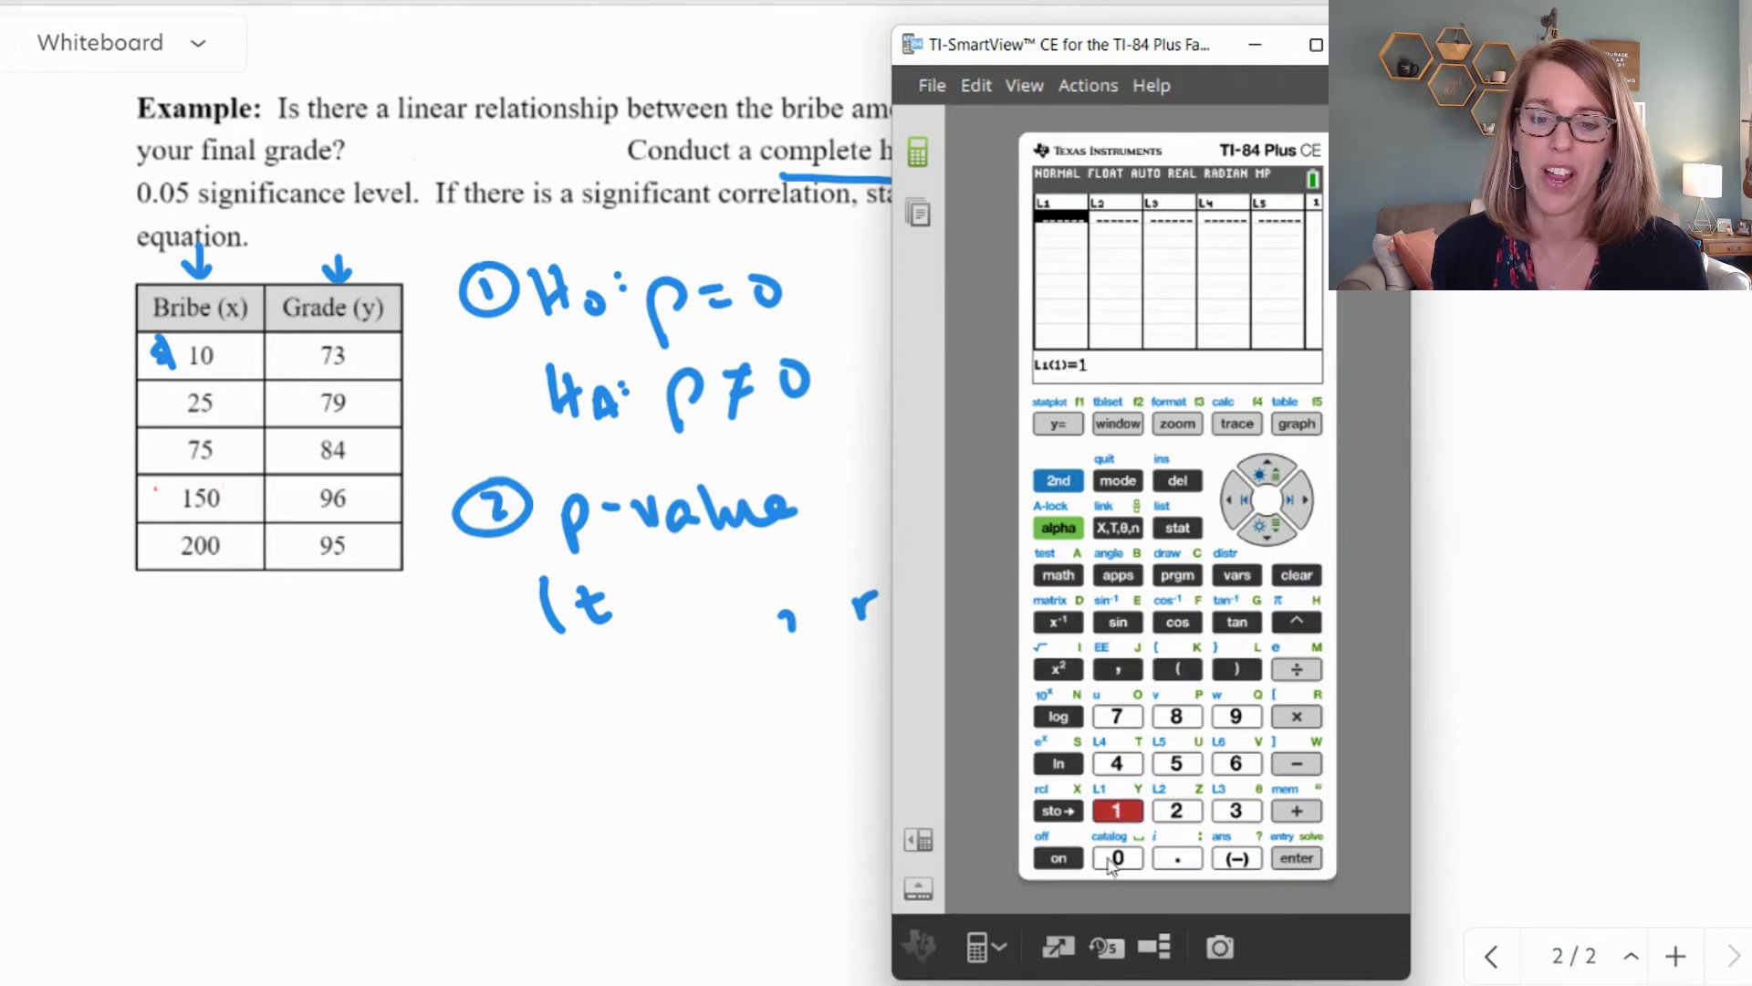
pyautogui.click(1126, 852)
pyautogui.press('Return')
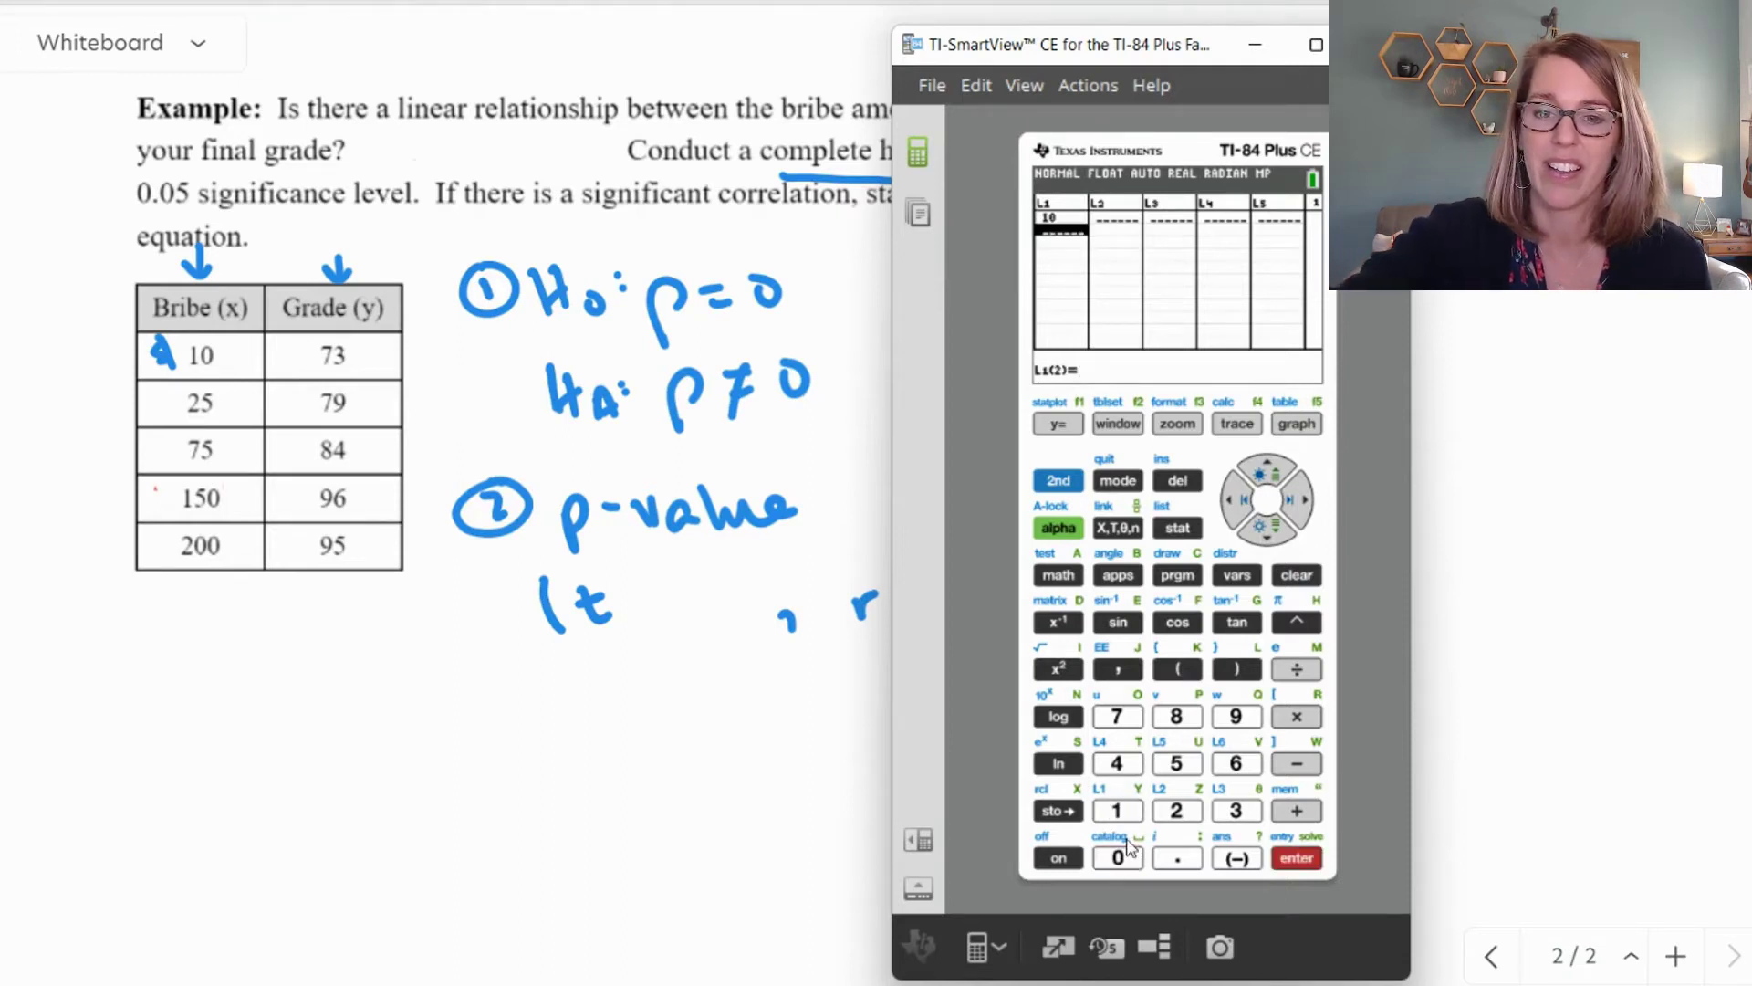
pyautogui.write('25')
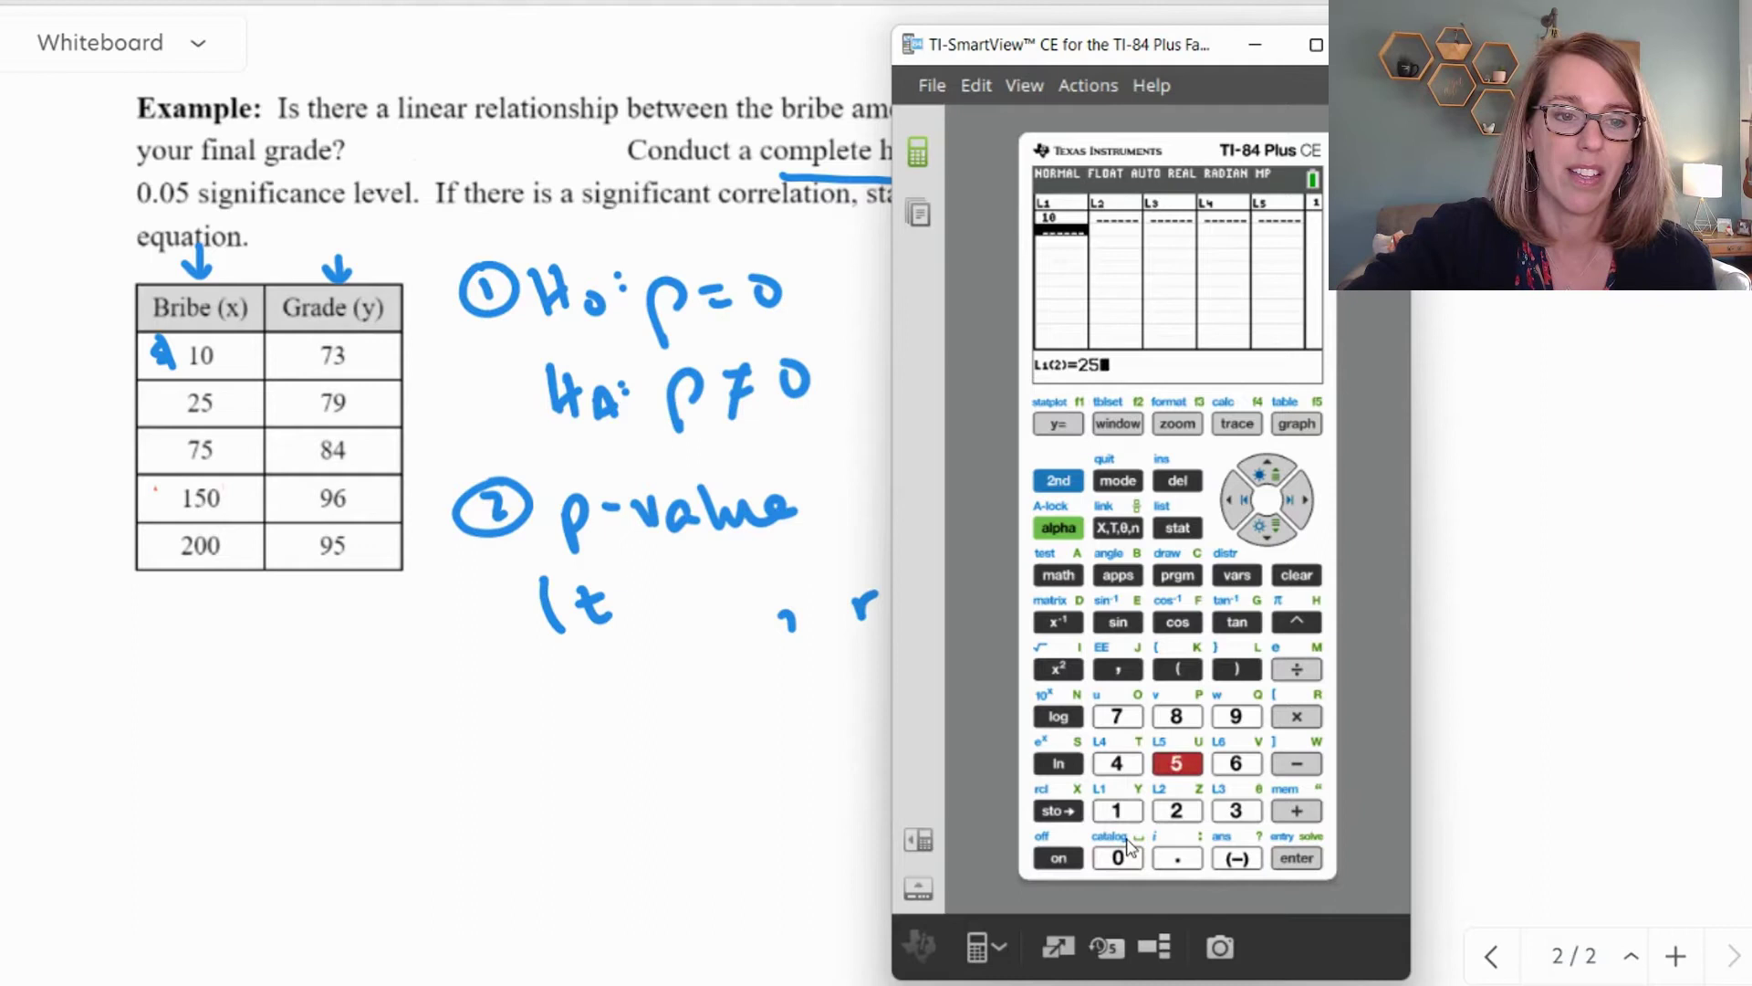
pyautogui.press('Return')
pyautogui.write('75')
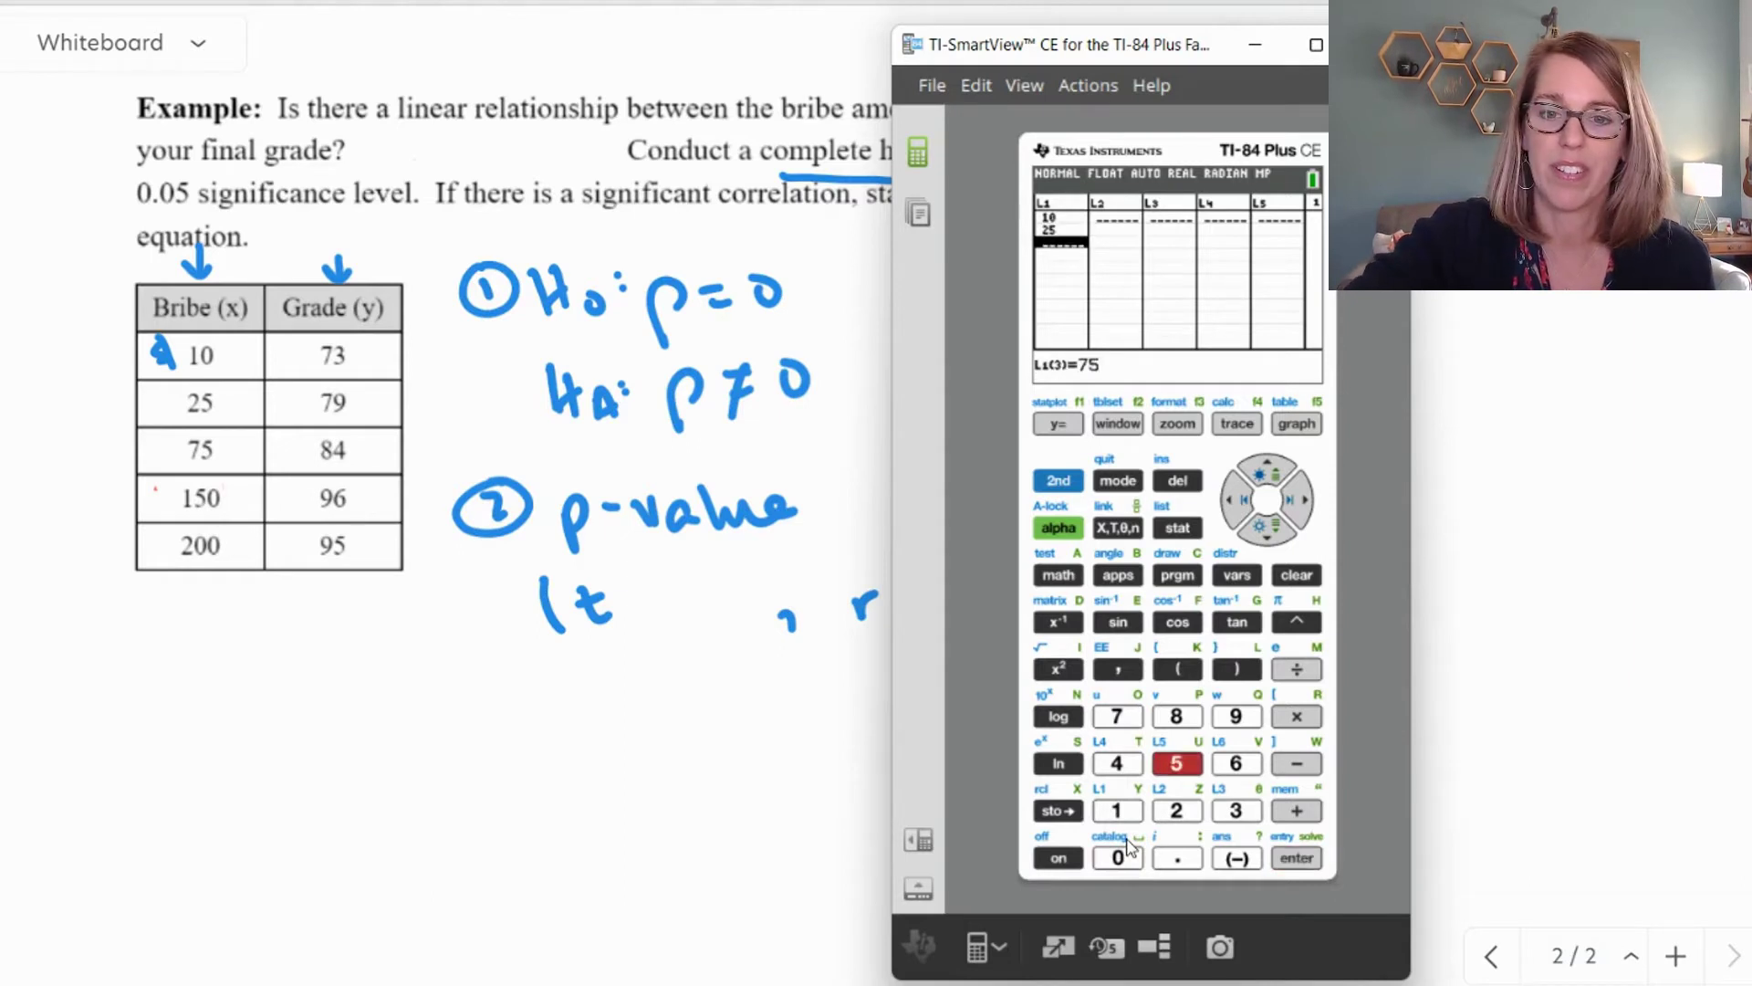
pyautogui.press('Return')
pyautogui.write('150')
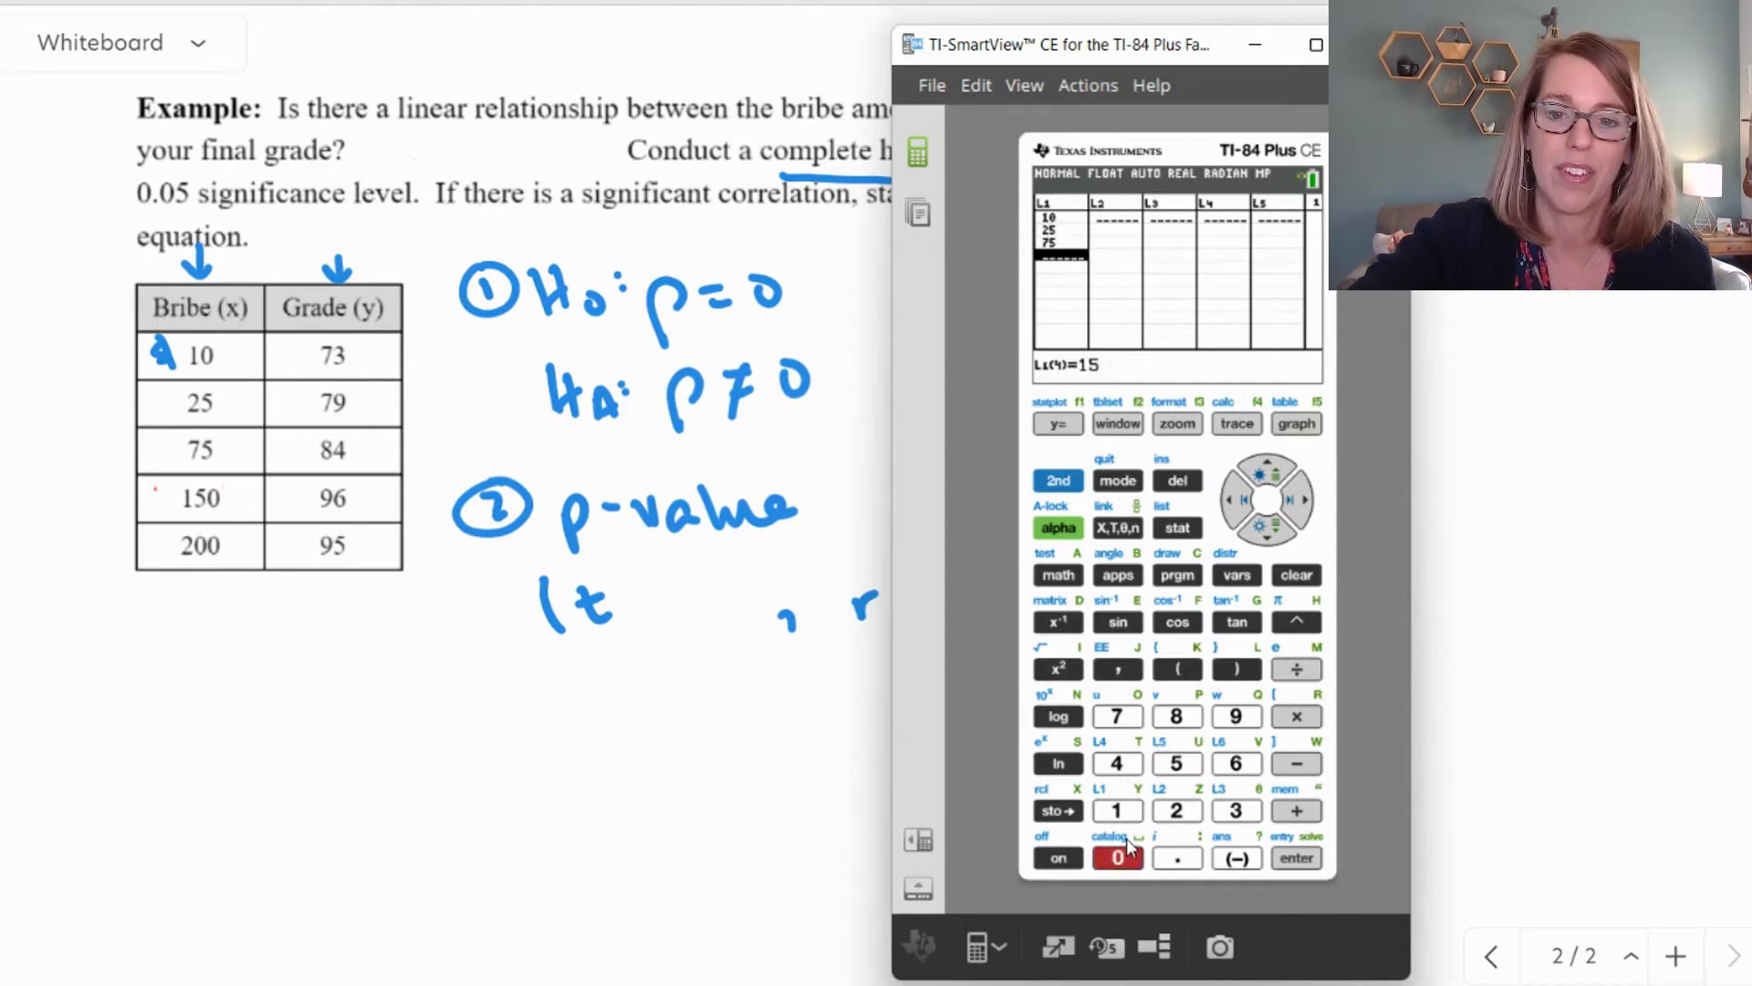
pyautogui.press('Return')
pyautogui.write('200')
pyautogui.press('Return')
pyautogui.write('7')
pyautogui.press('BackSpace')
# Enter the grades 73, 79, 84, 96, 95 into L2.
pyautogui.press('Up')
pyautogui.press('Up')
pyautogui.press('Up')
pyautogui.press('Up')
pyautogui.press('Up')
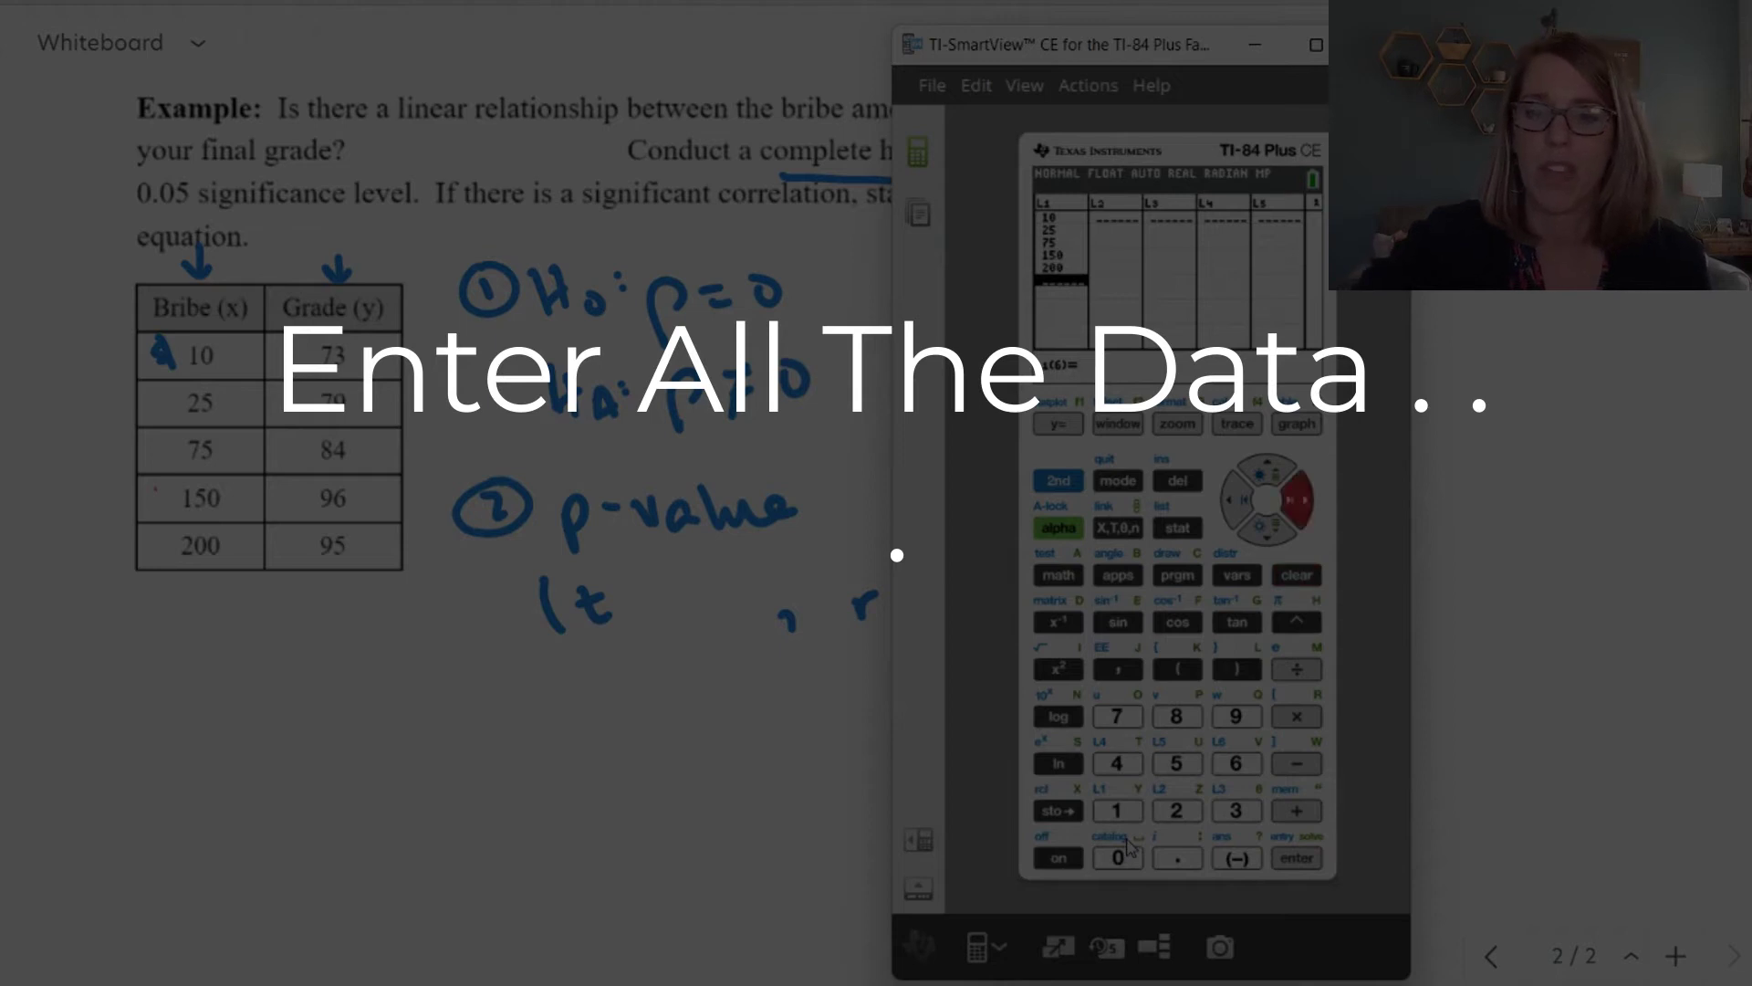
pyautogui.press('Right')
pyautogui.write('73')
pyautogui.press('Return')
pyautogui.write('79')
pyautogui.press('Return')
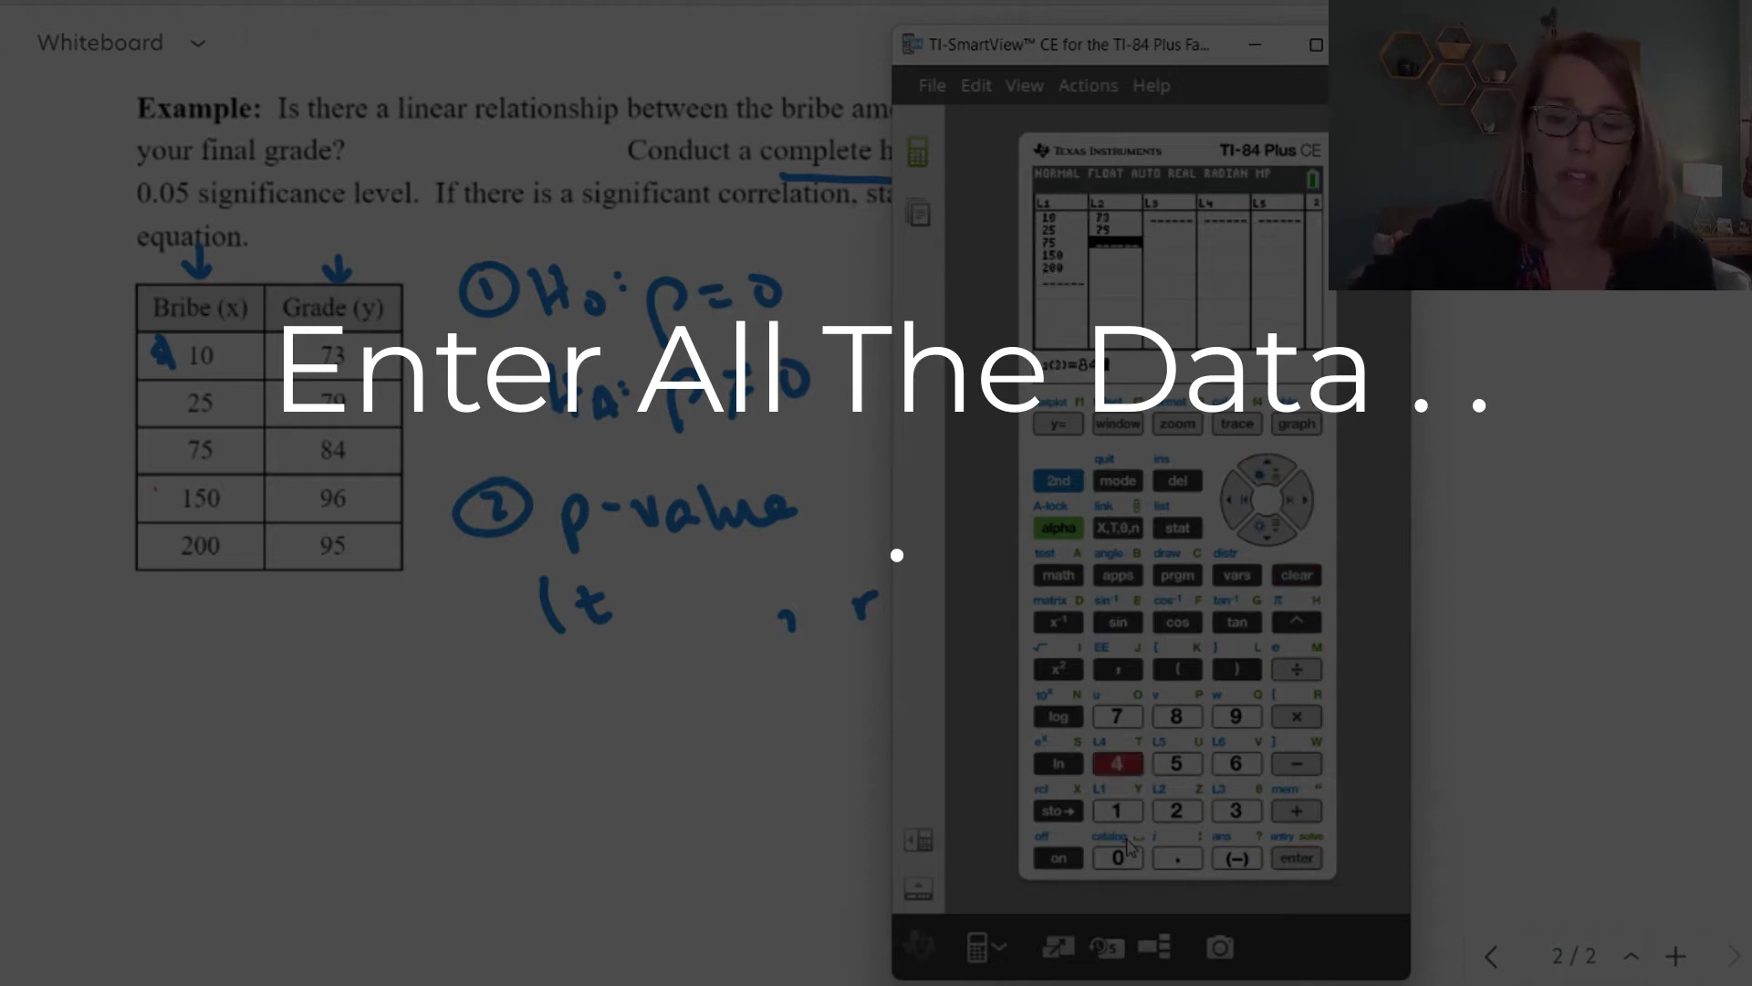
pyautogui.write('84 96 95')
pyautogui.press('Return')
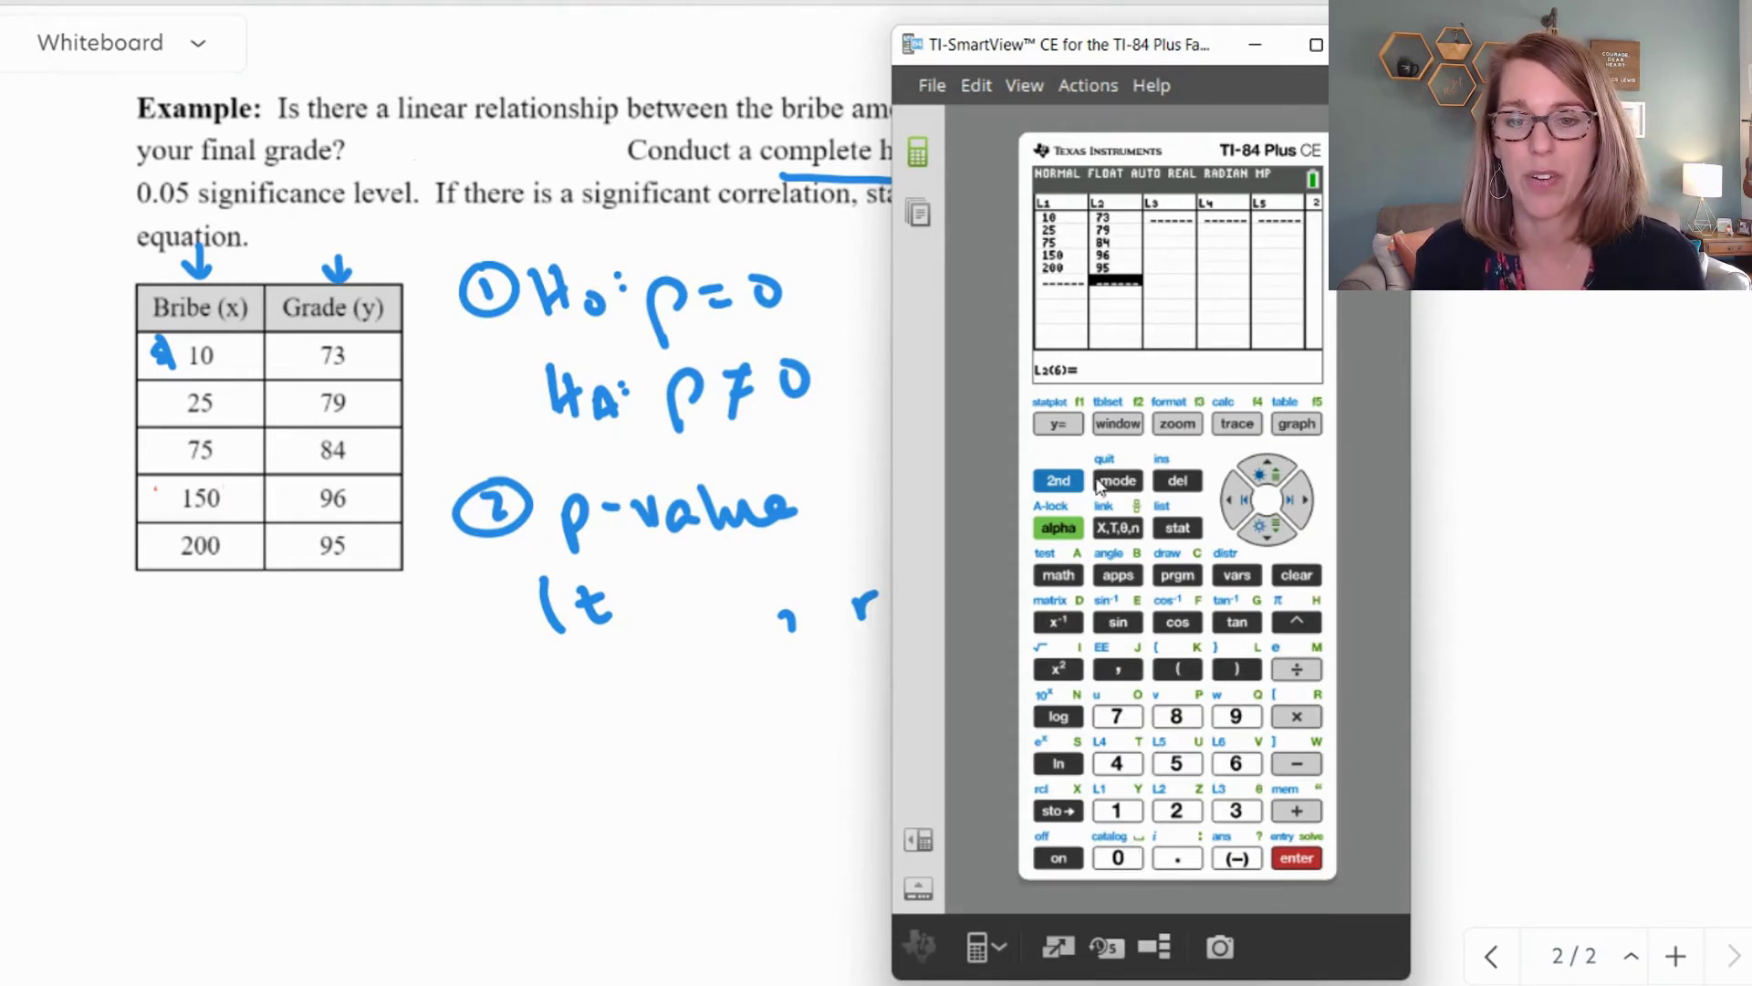
# Quit to the home screen and open F:LinRegTTest from the STAT TESTS menu.
pyautogui.click(1058, 484)
pyautogui.click(1117, 482)
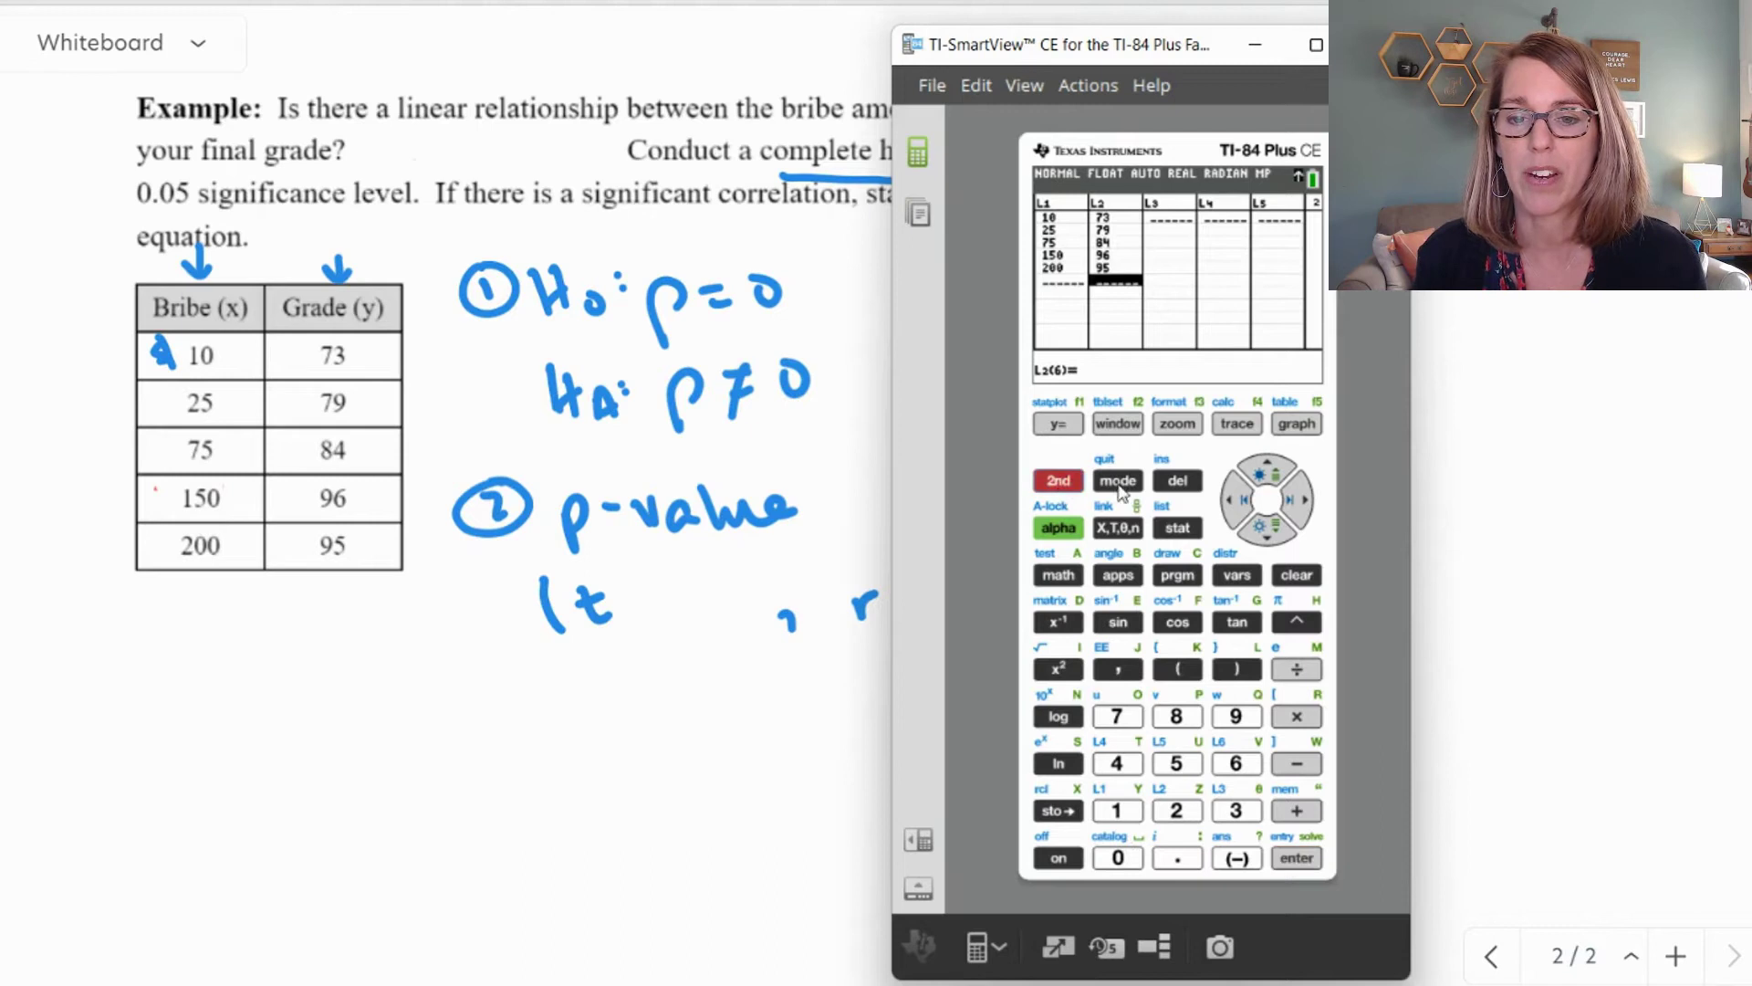
pyautogui.click(1184, 535)
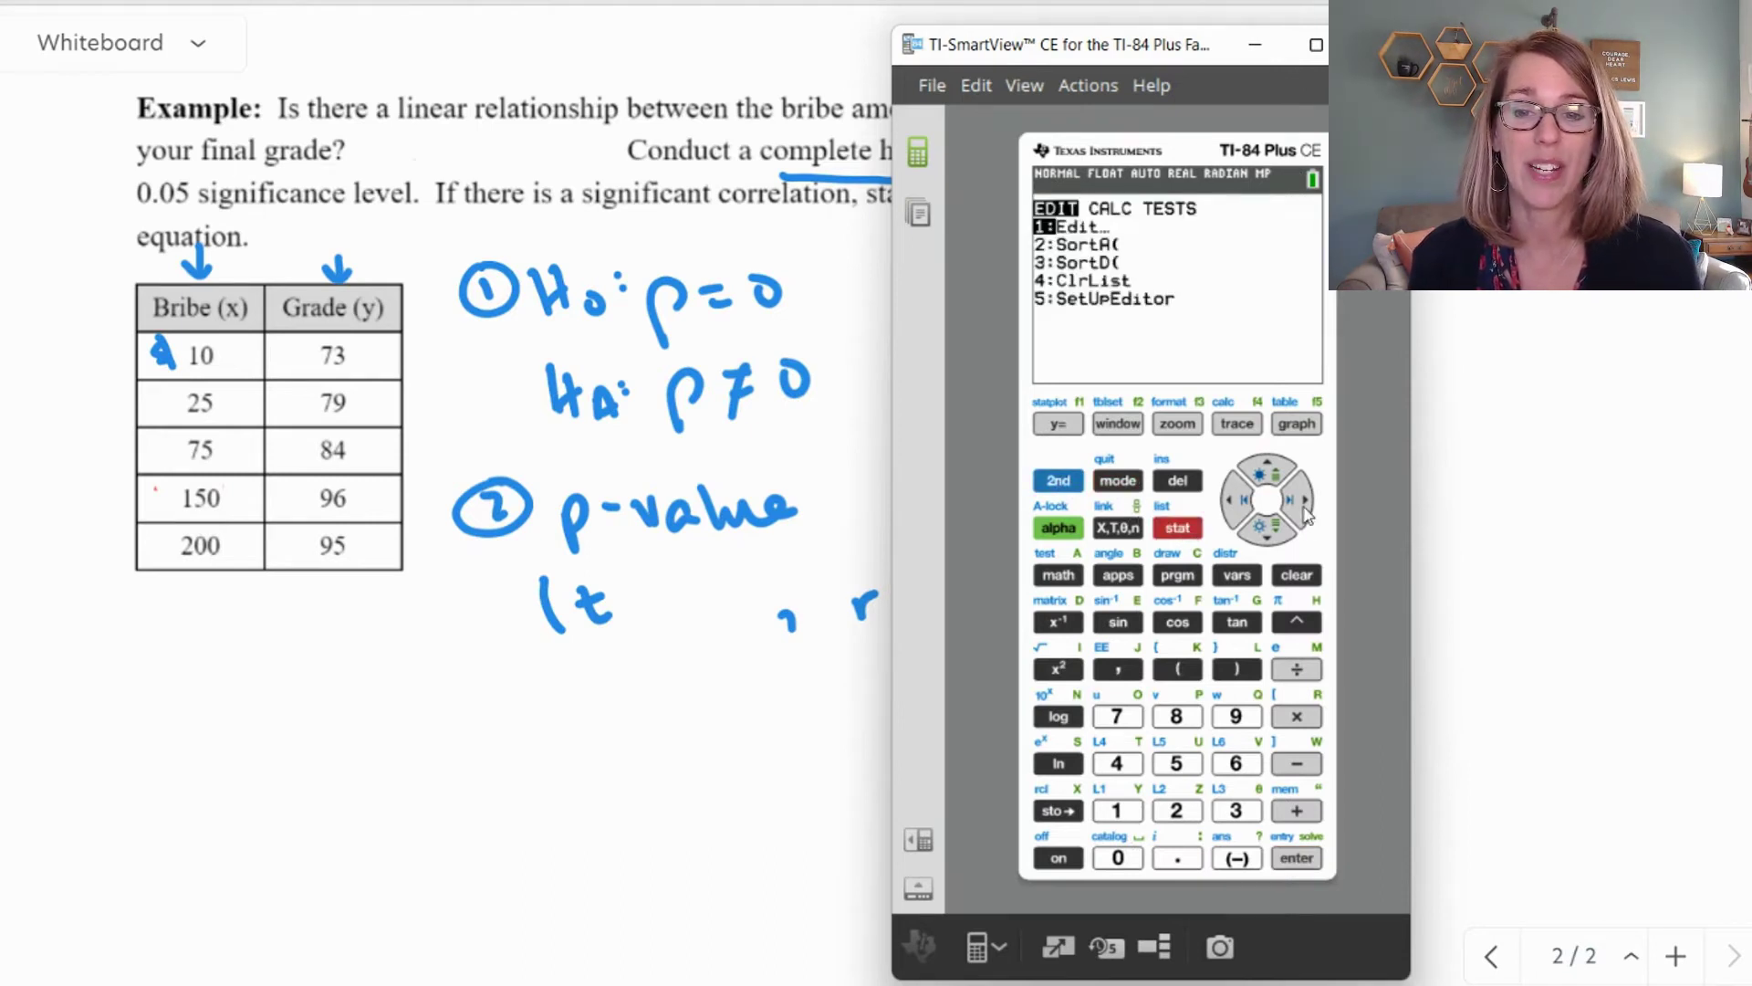
pyautogui.click(1300, 504)
pyautogui.click(1302, 506)
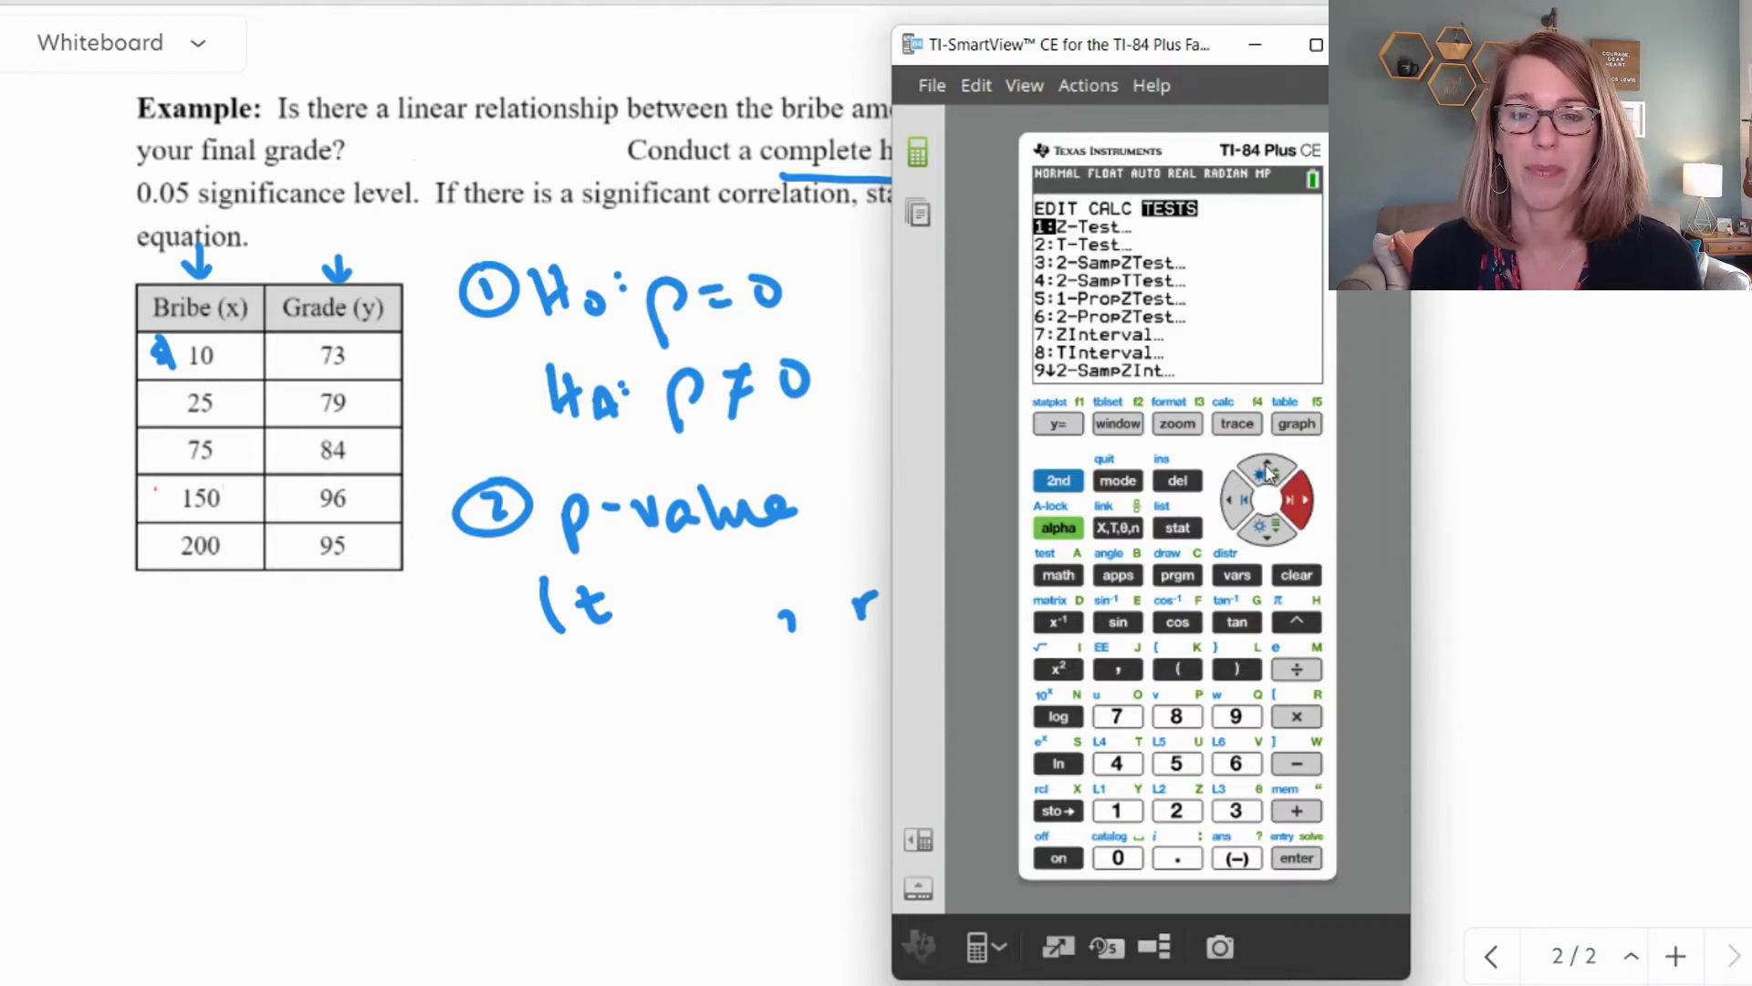
pyautogui.click(1272, 468)
pyautogui.click(1275, 470)
pyautogui.click(1275, 470)
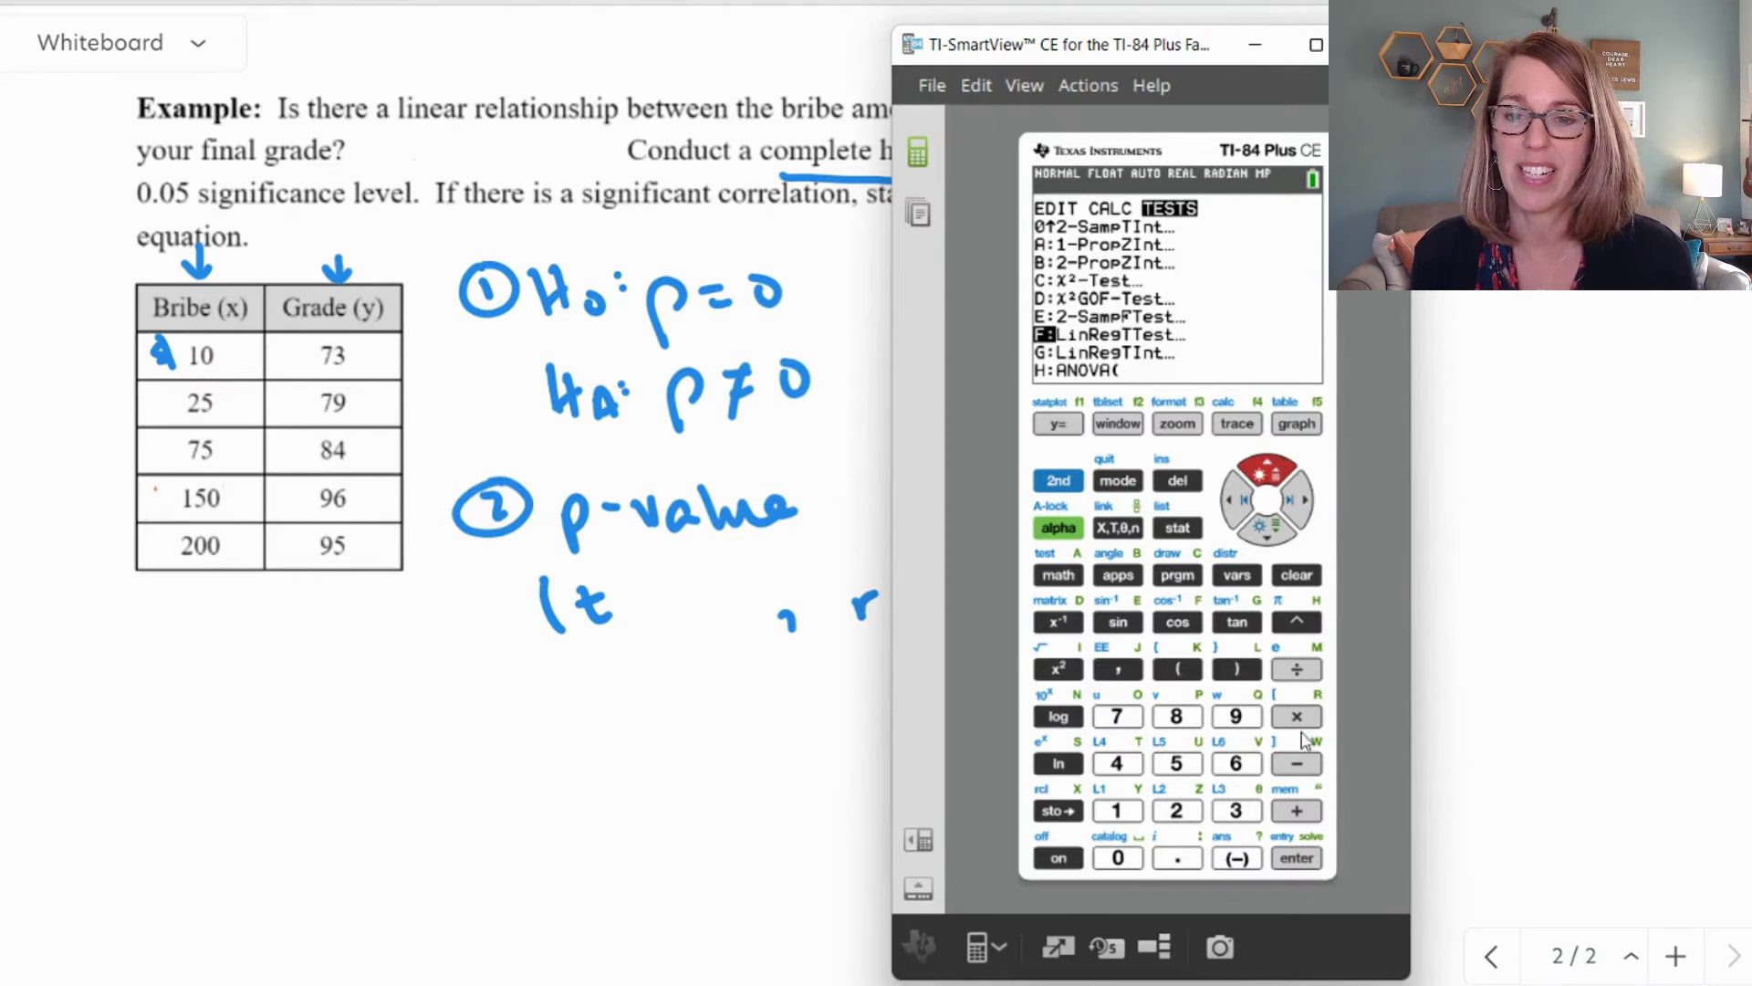
pyautogui.click(1296, 860)
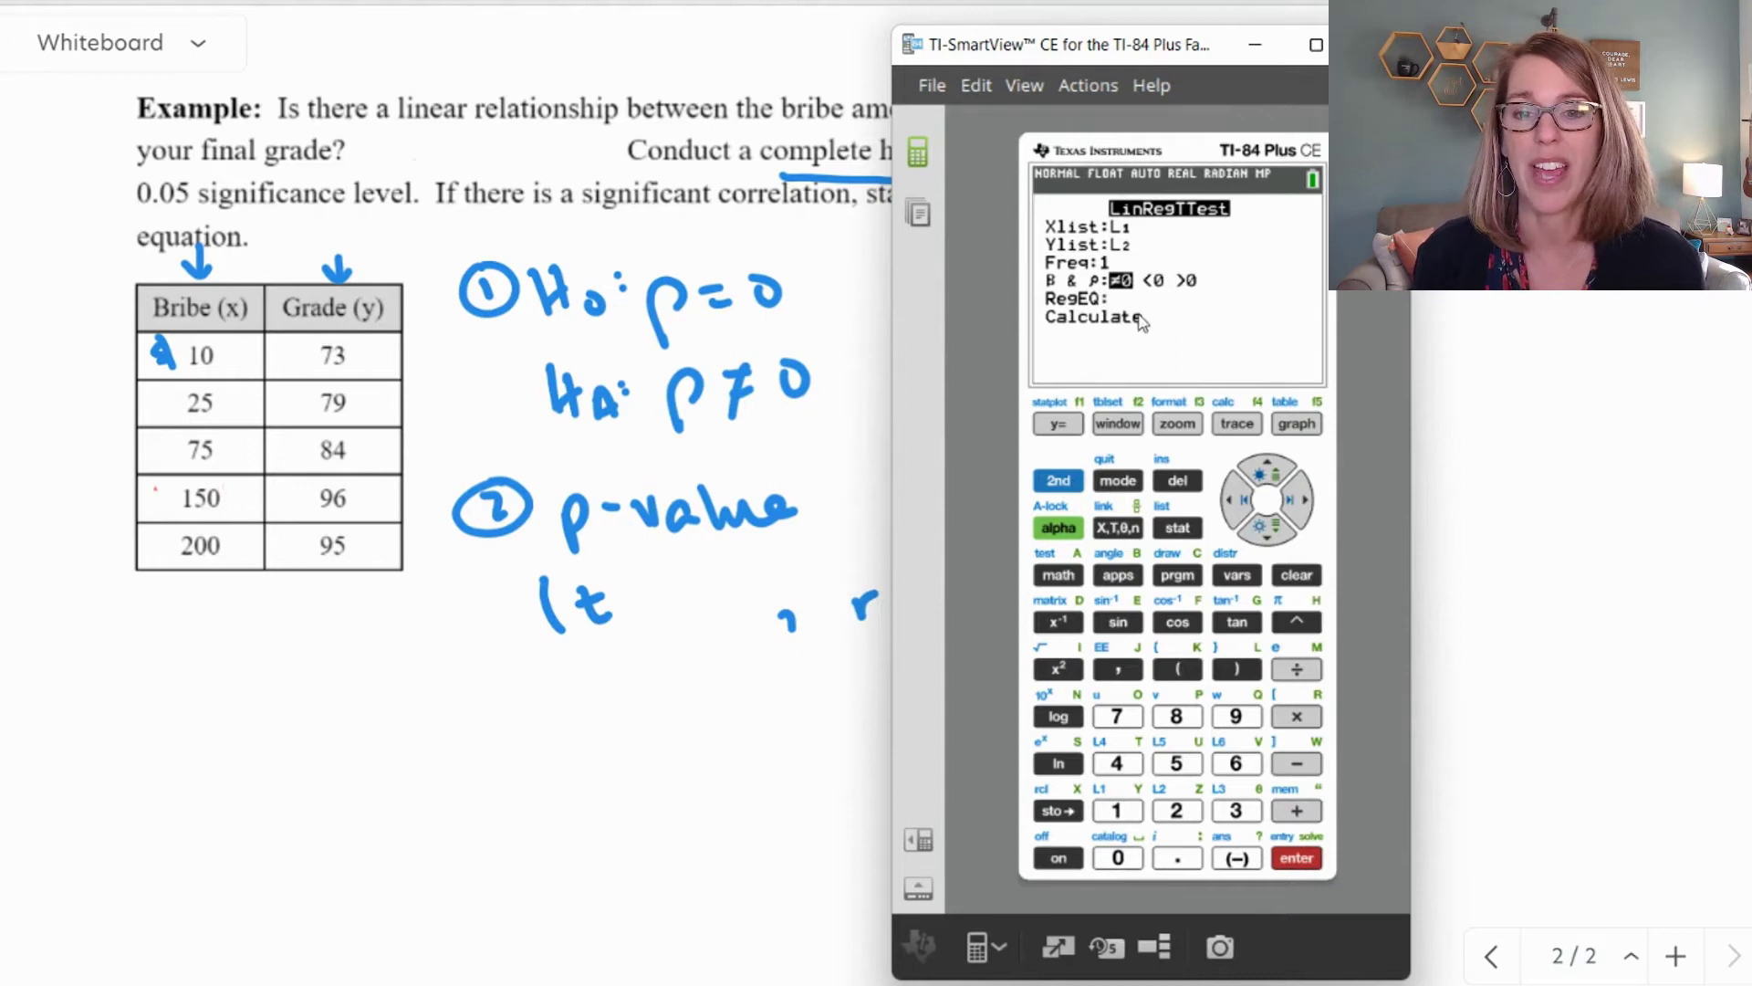
# Run LinRegTTest with Xlist L1 and ≠0, giving t=5.68805299, p=0.0107708451, r=0.9566315094.
pyautogui.click(1062, 482)
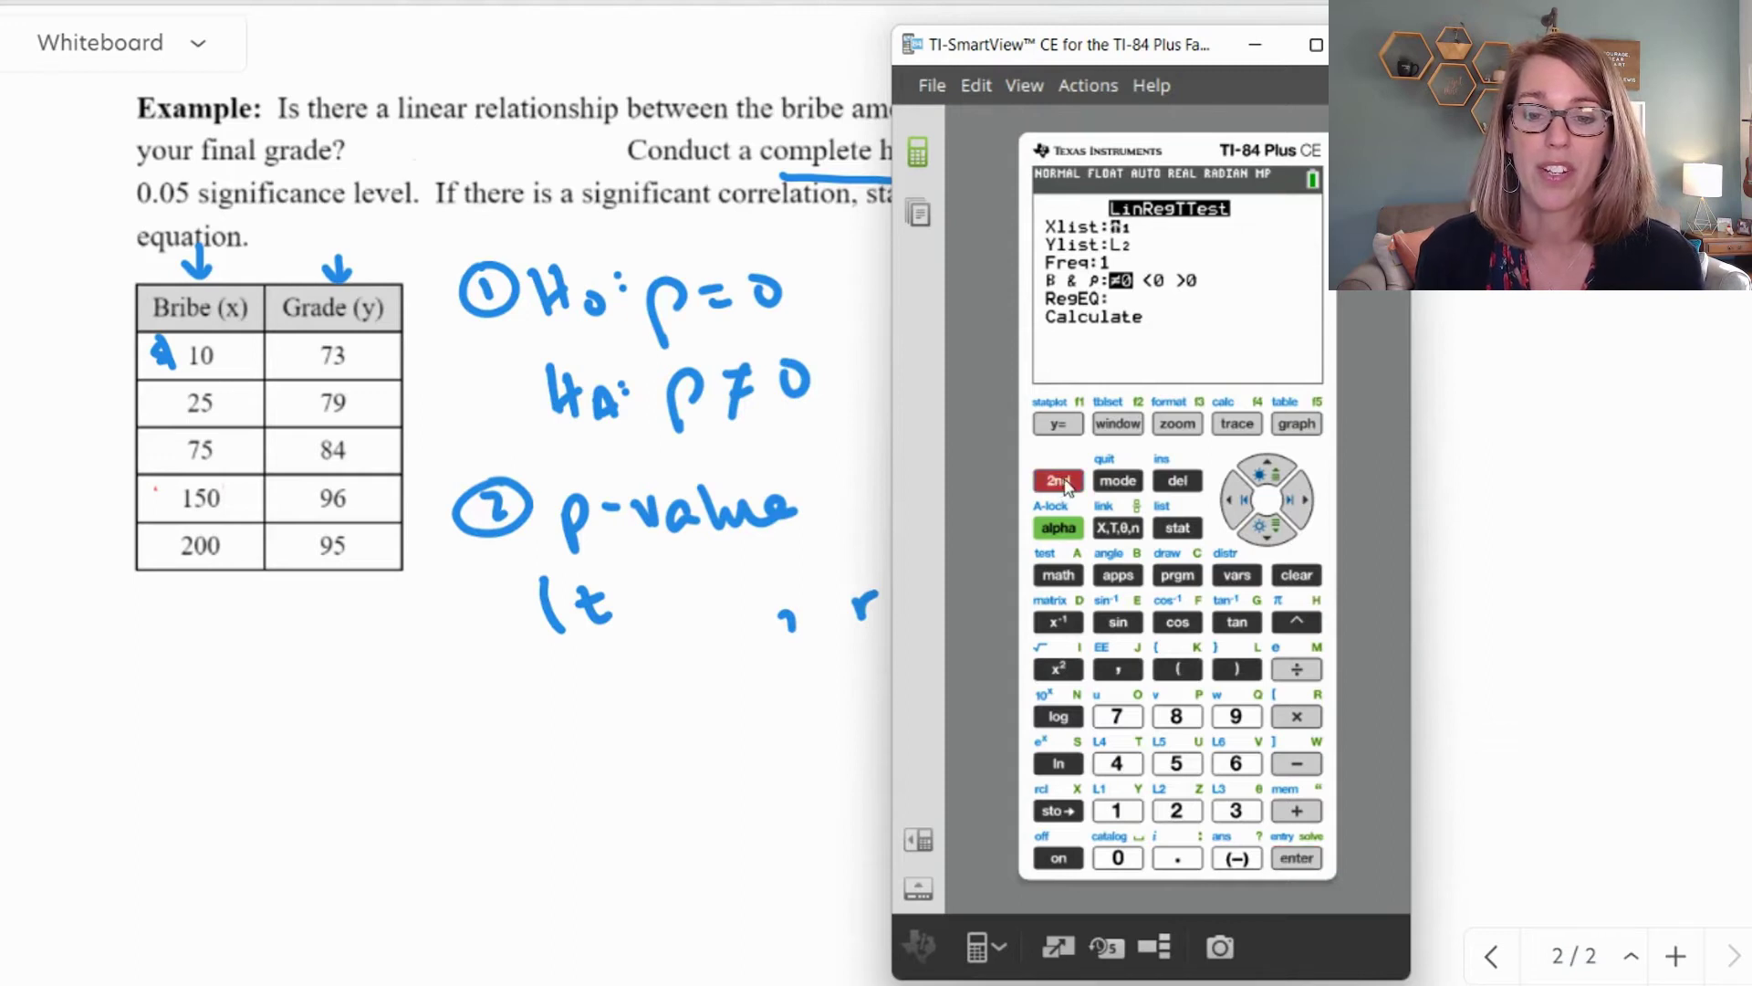
pyautogui.click(1122, 811)
pyautogui.click(1274, 535)
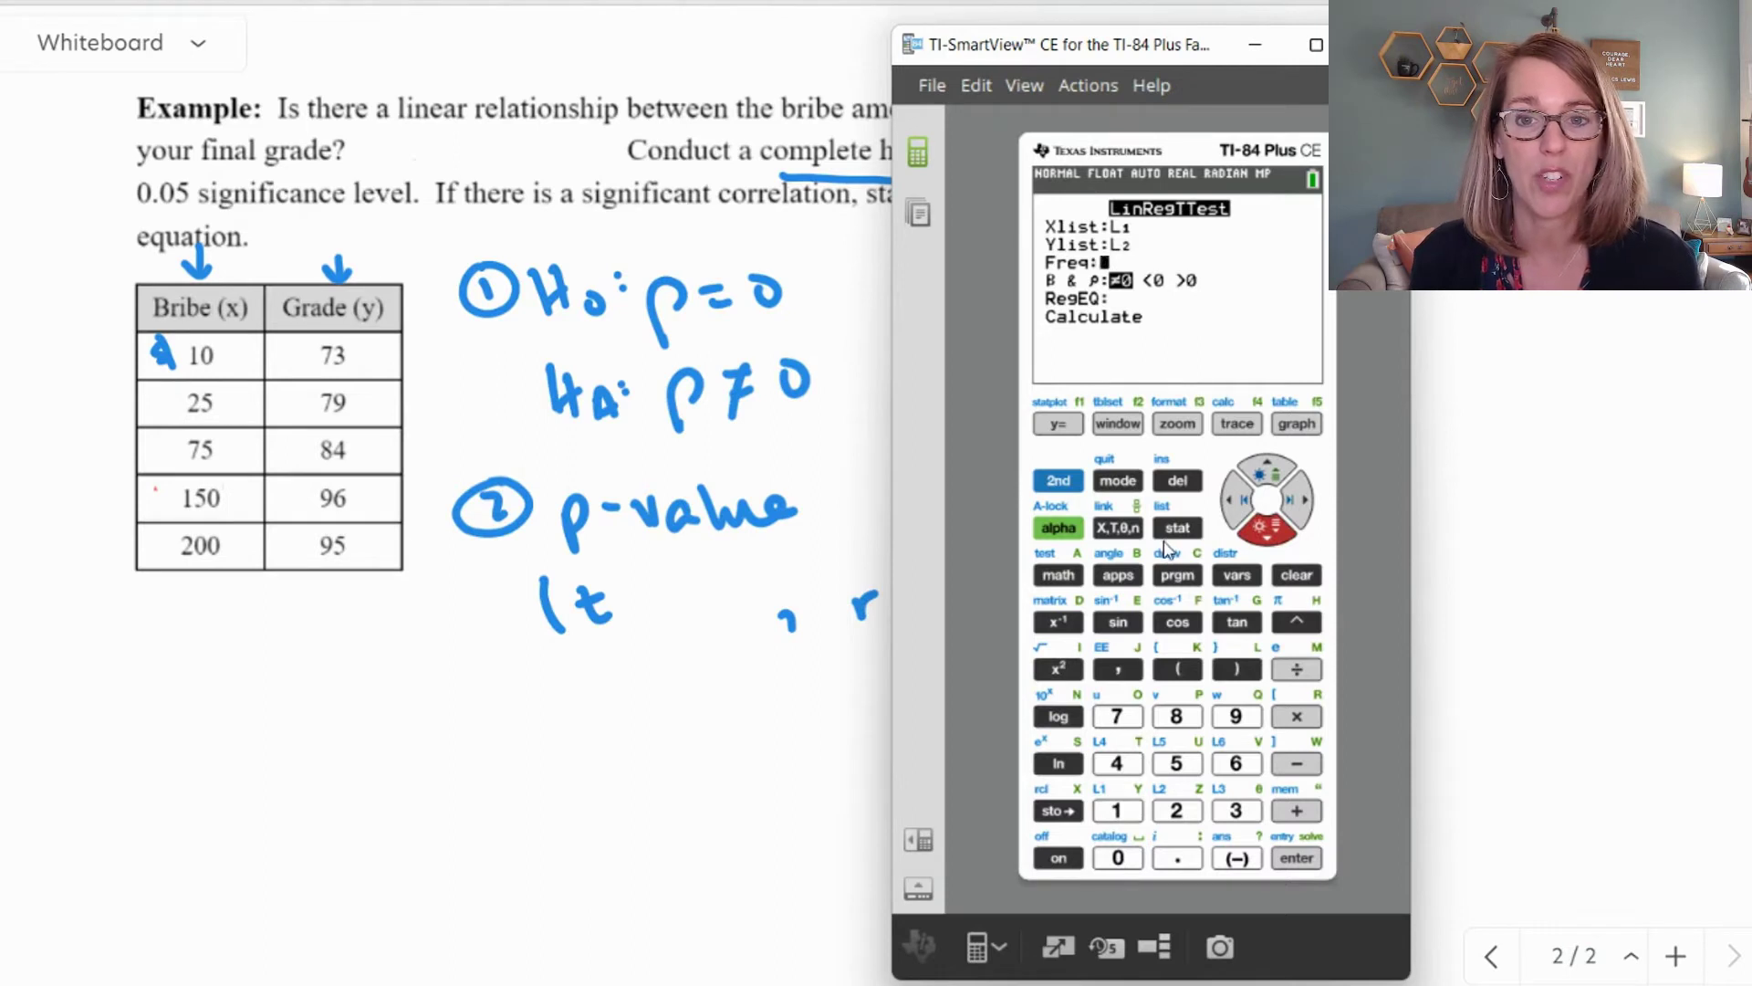
pyautogui.click(1276, 537)
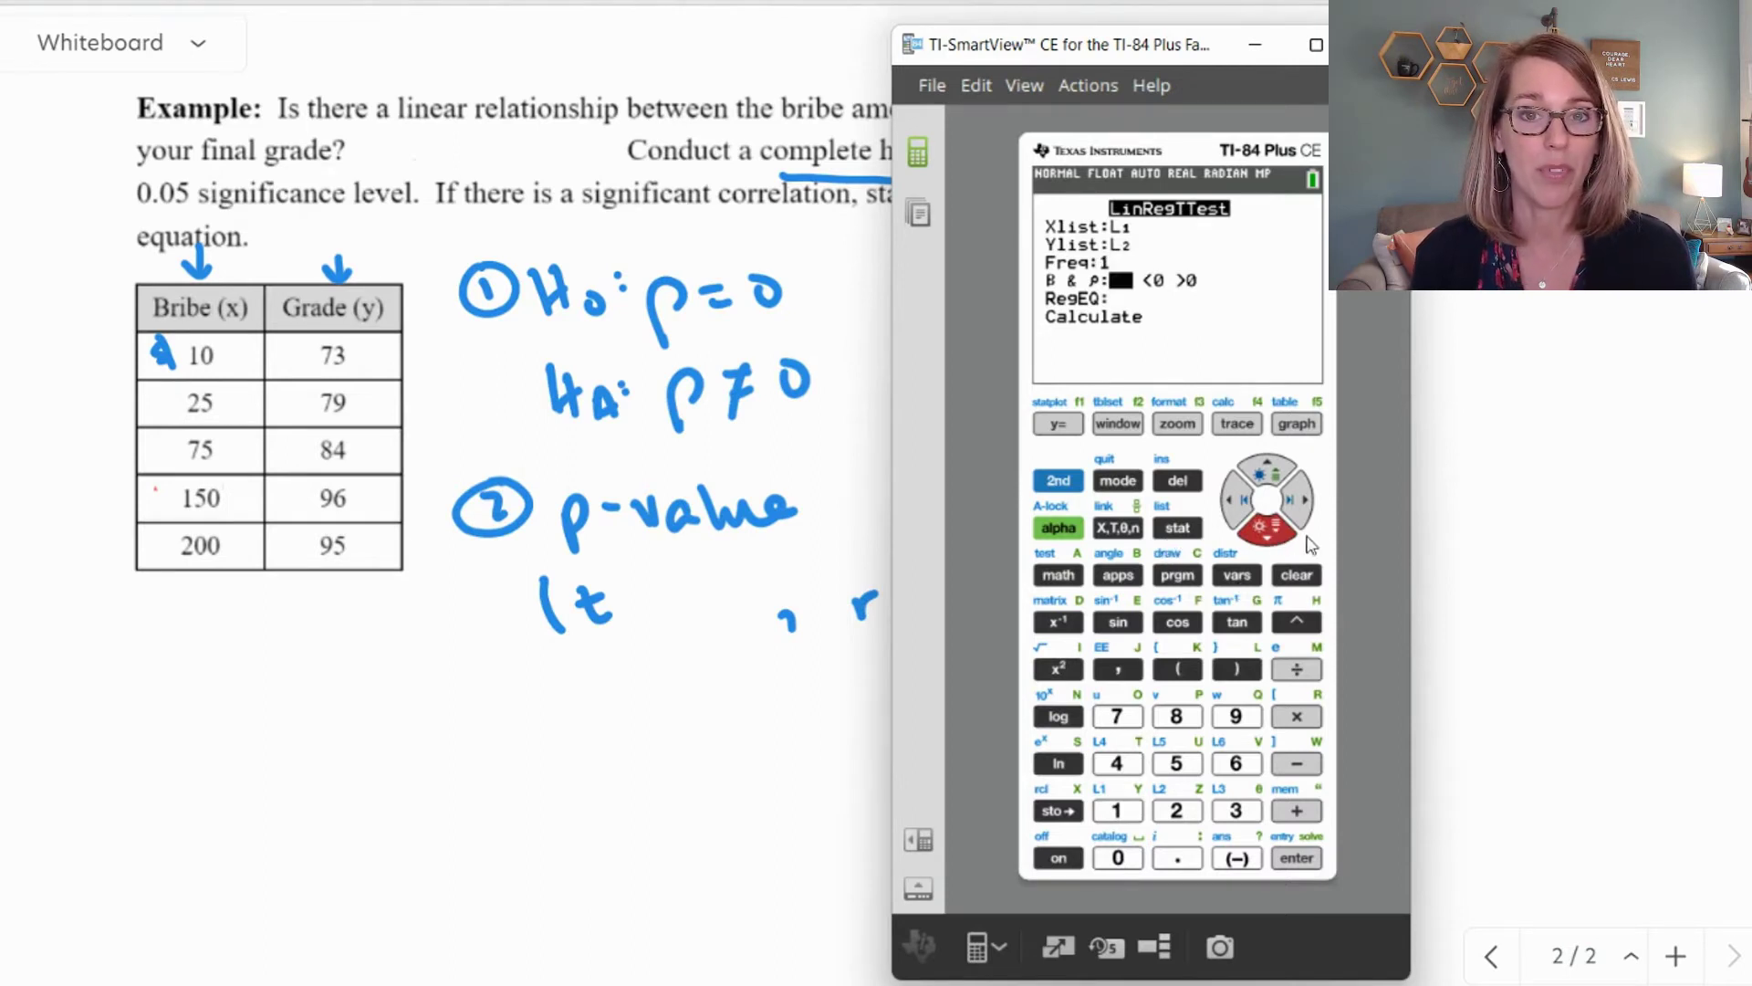
pyautogui.click(1278, 536)
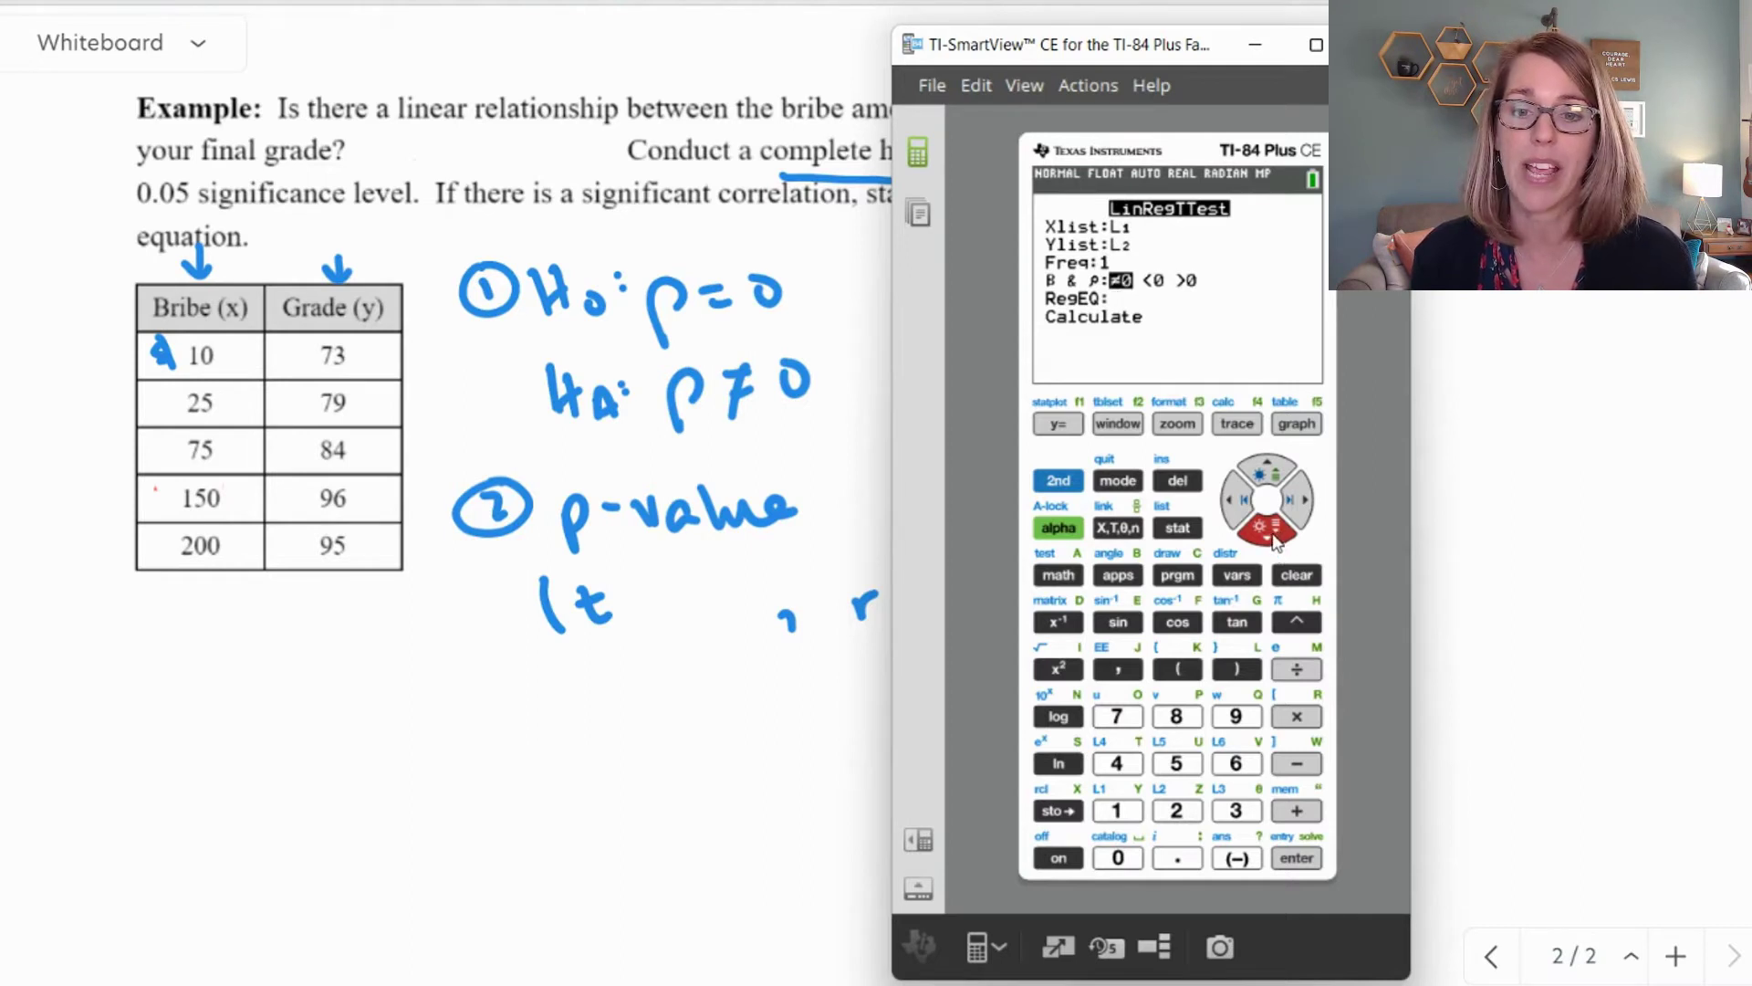
pyautogui.click(1278, 537)
pyautogui.click(1301, 860)
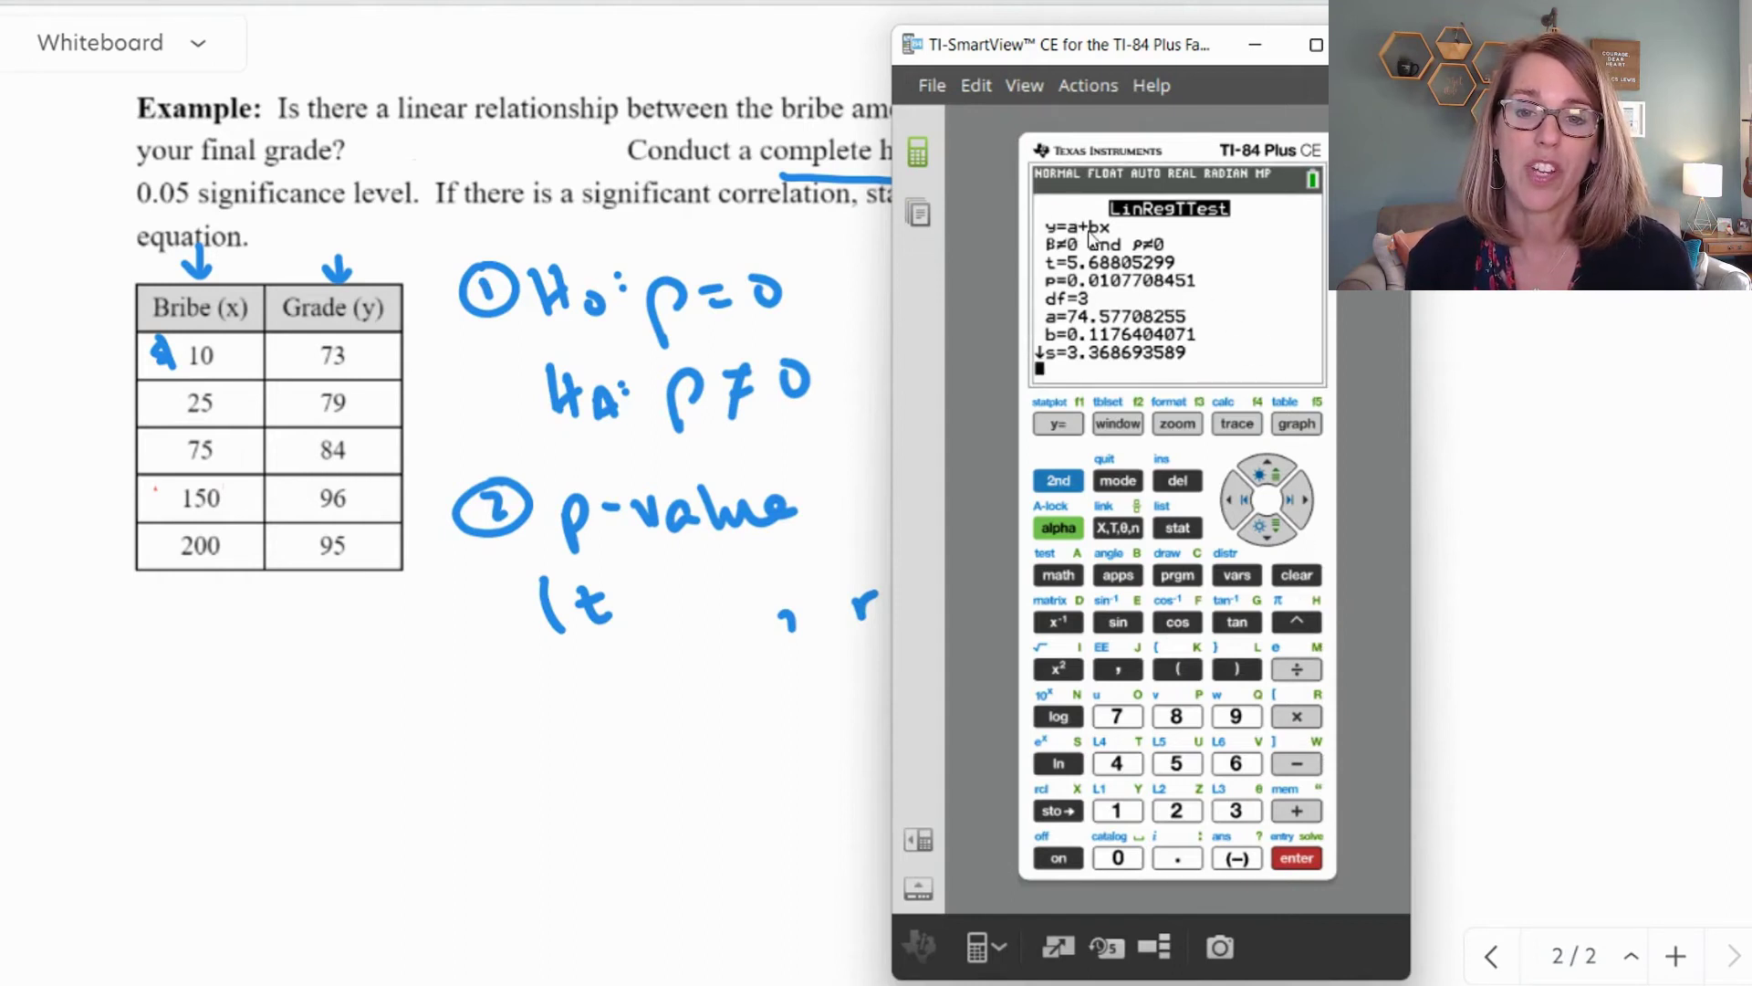
pyautogui.click(1271, 541)
pyautogui.click(1275, 542)
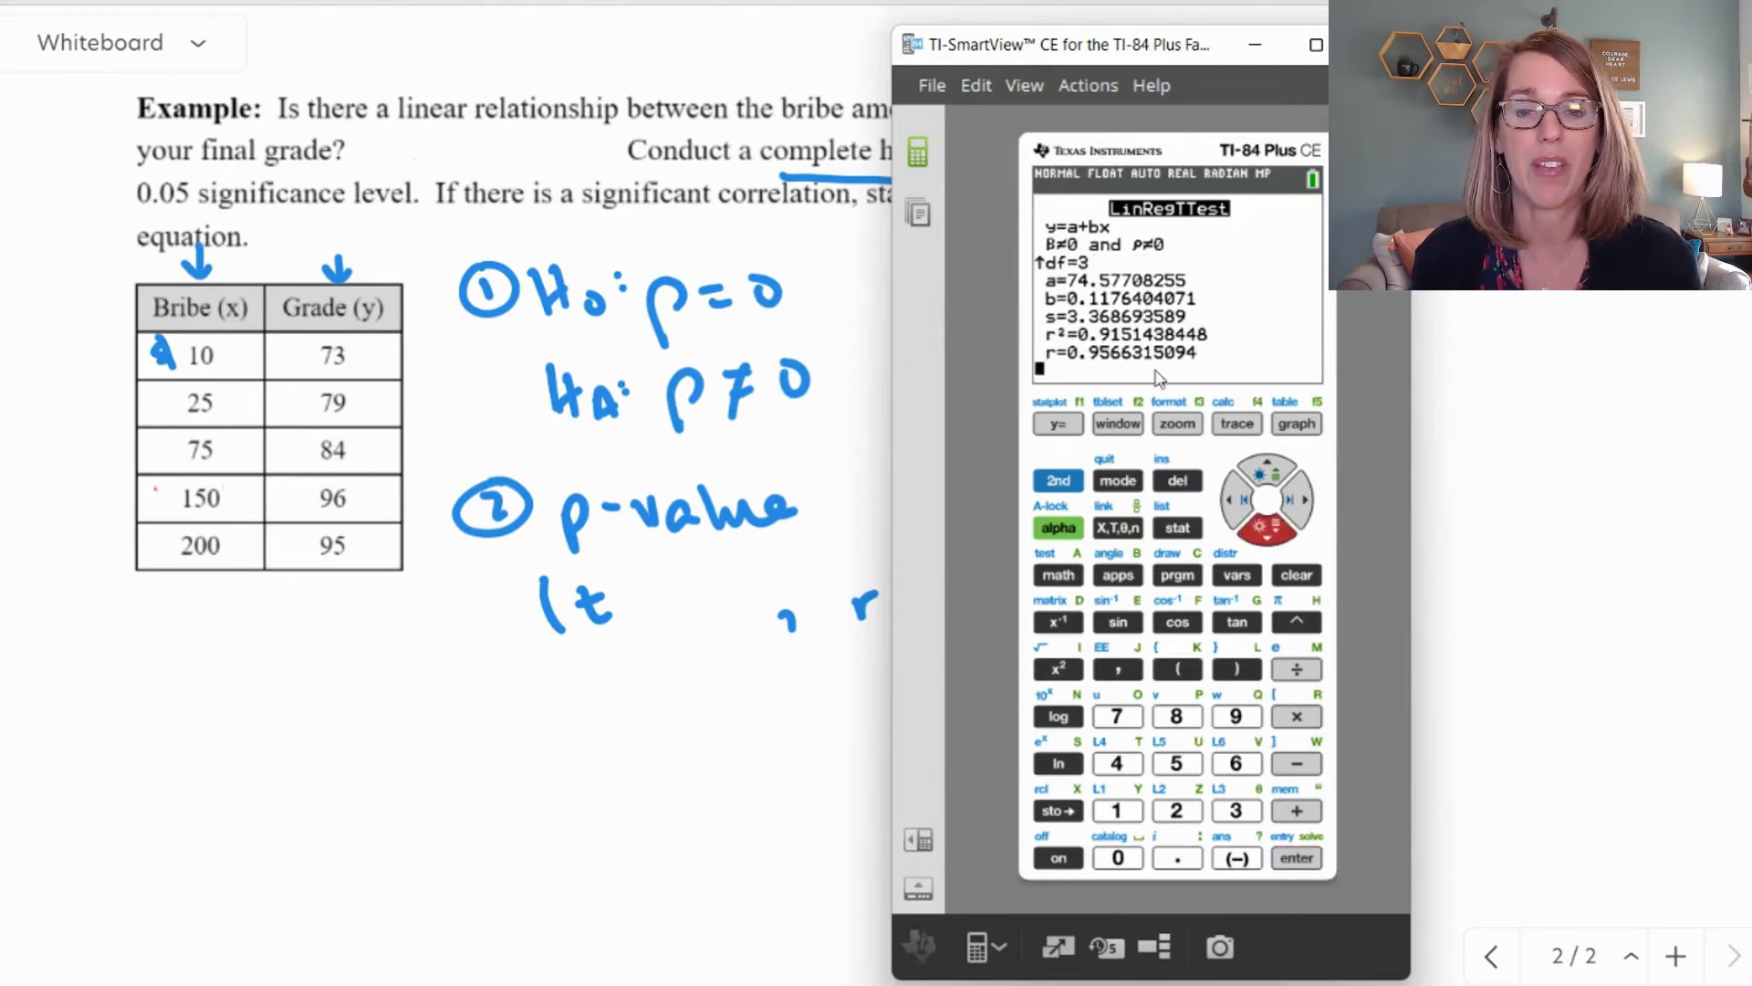